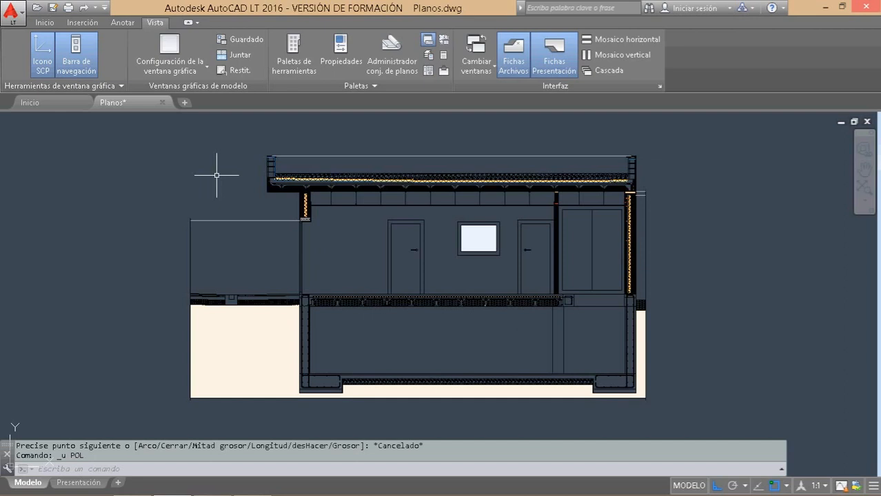
Start a polyline at the outer top corner of the left roof parapet and run it down to the overhang's lower outer corner.
type("POL")
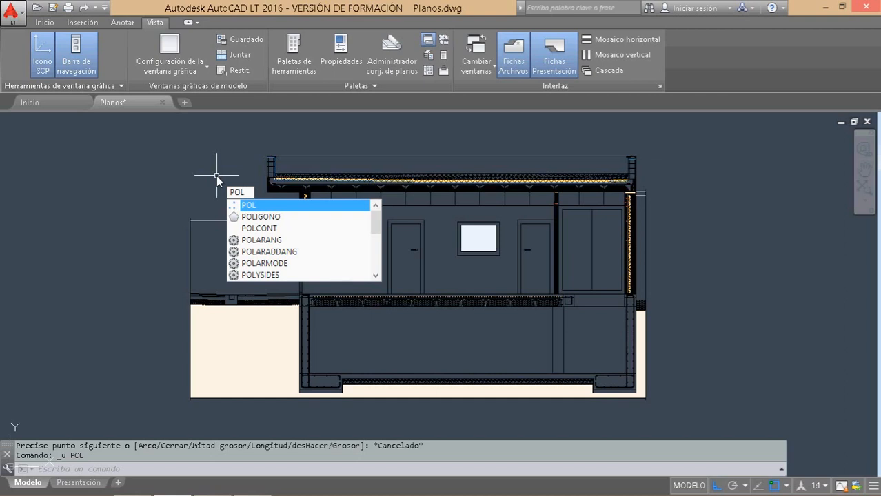
key("Return")
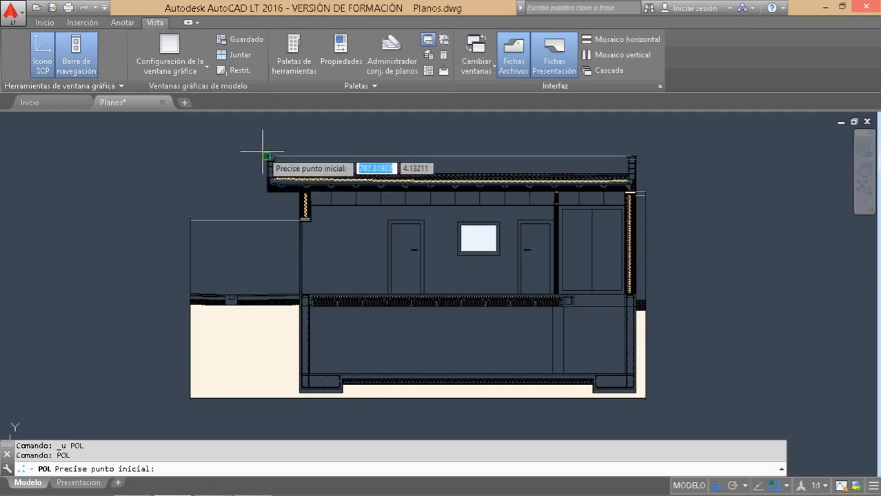
scroll(262, 150, "up", 5)
scroll(258, 152, "up", 2)
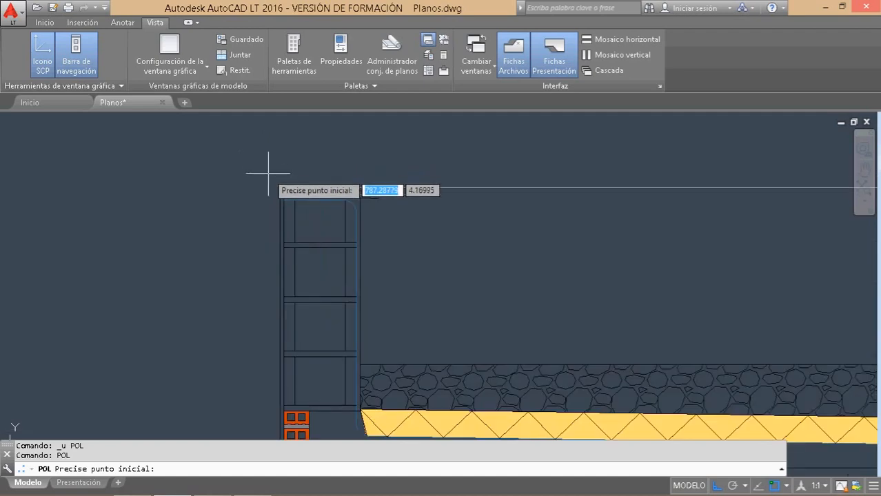
scroll(273, 176, "up", 2)
left_click(293, 200)
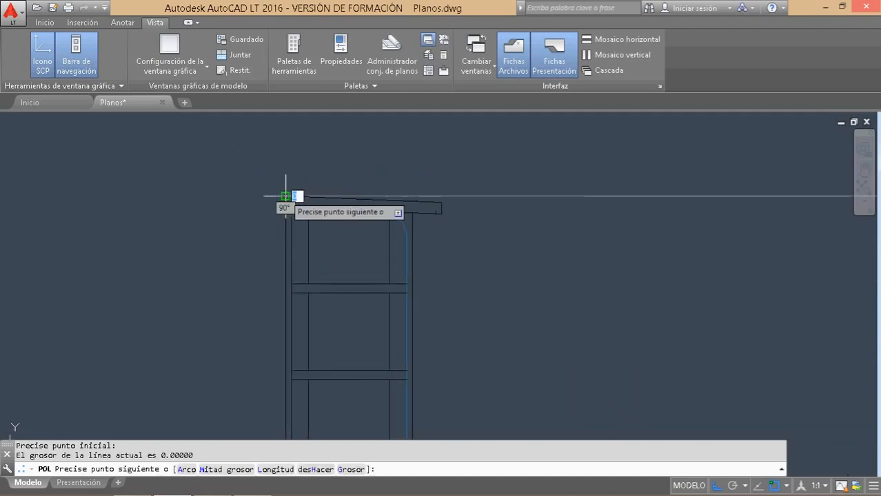
scroll(274, 151, "down", 3)
scroll(276, 228, "up", 6)
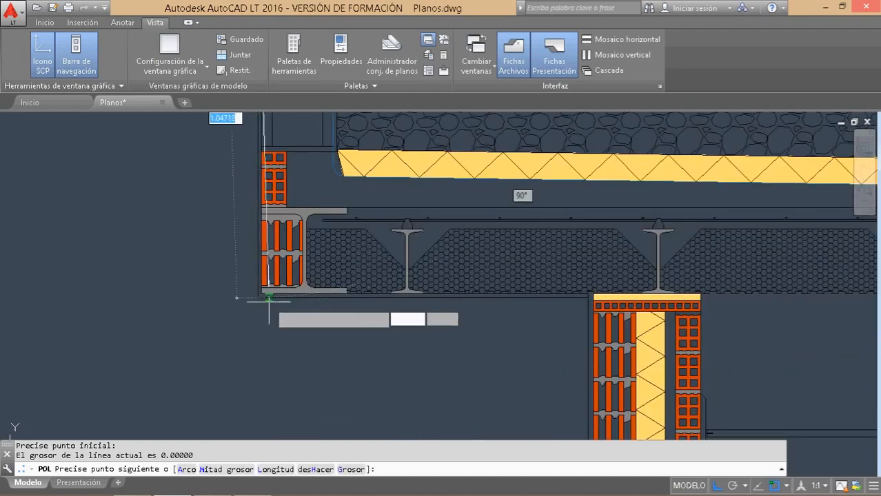
left_click(254, 296)
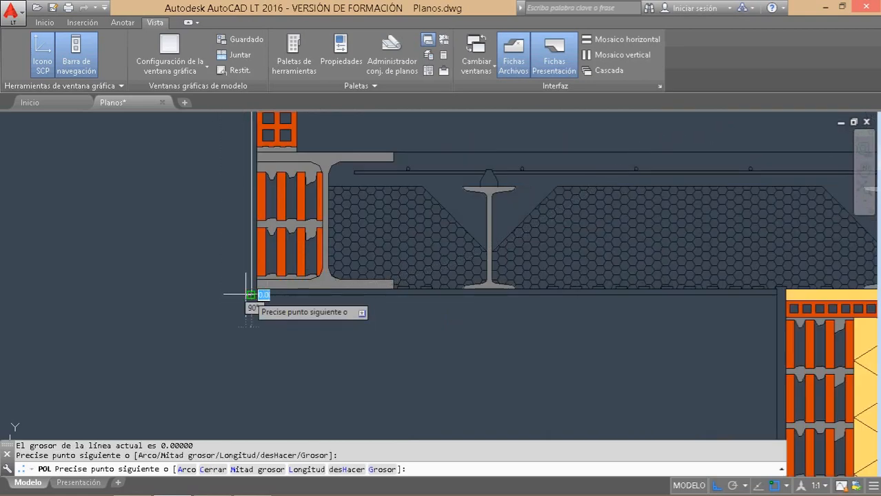
Continue the polyline along the roof overhang's underside to the left wall's outer face, and down to the horizontal line beside the lintel.
scroll(218, 274, "down", 2)
scroll(410, 289, "up", 8)
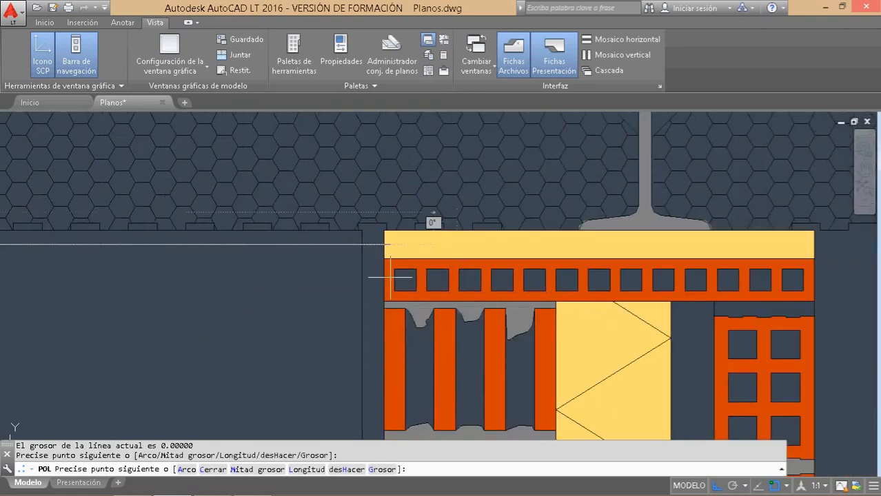
left_click(369, 242)
scroll(368, 242, "down", 5)
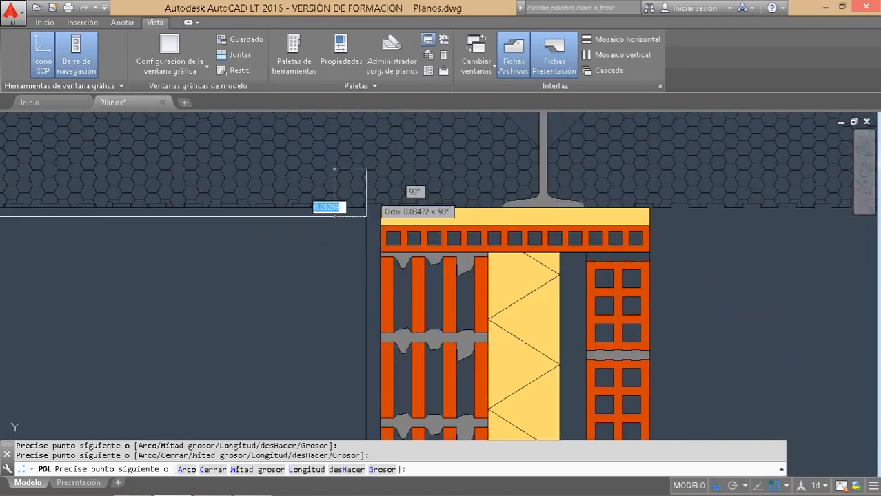
scroll(375, 277, "up", 5)
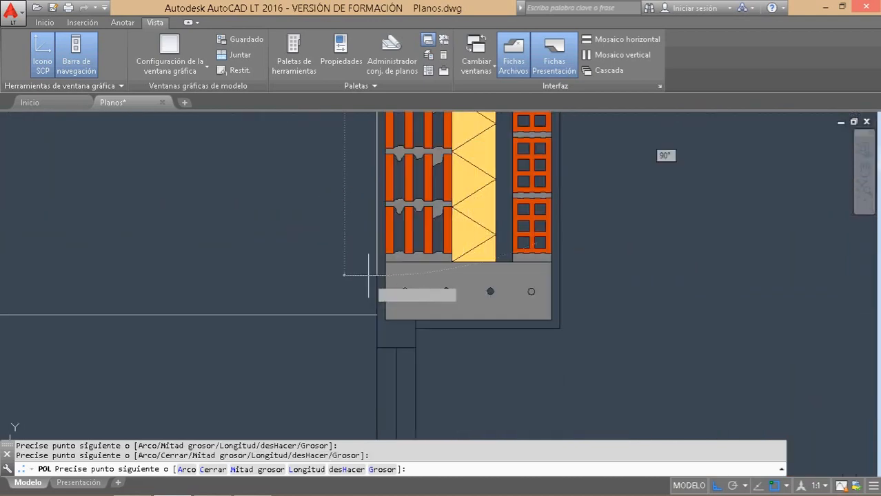
scroll(334, 315, "up", 4)
left_click(367, 315)
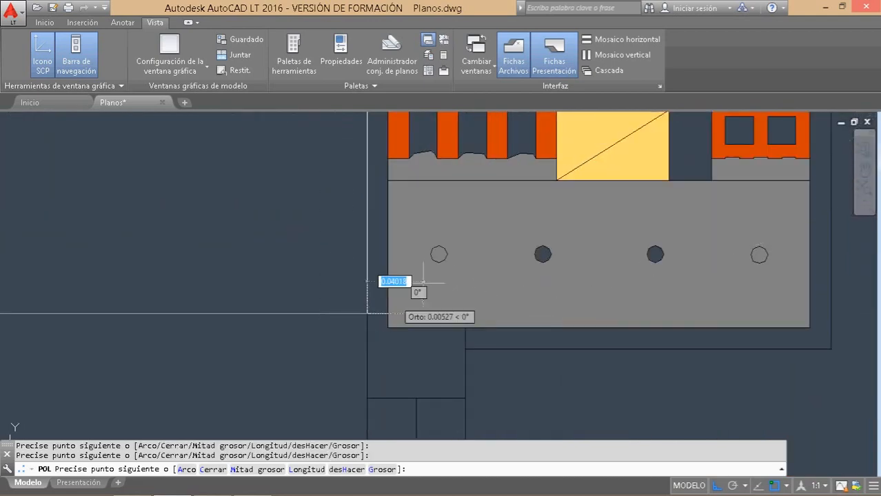
Extend the polyline horizontally to the far left end of the section and down to the lower-left corner of the ground fill.
scroll(533, 269, "down", 8)
scroll(545, 258, "down", 3)
scroll(131, 245, "up", 4)
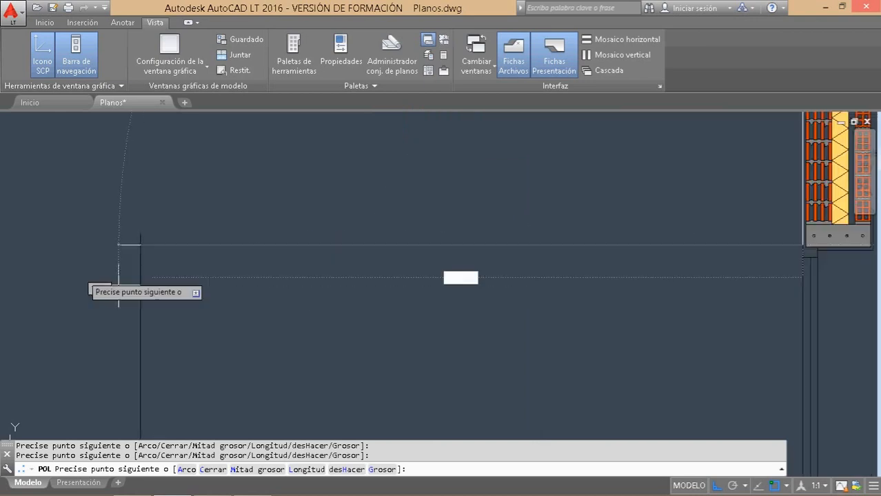
left_click(133, 259)
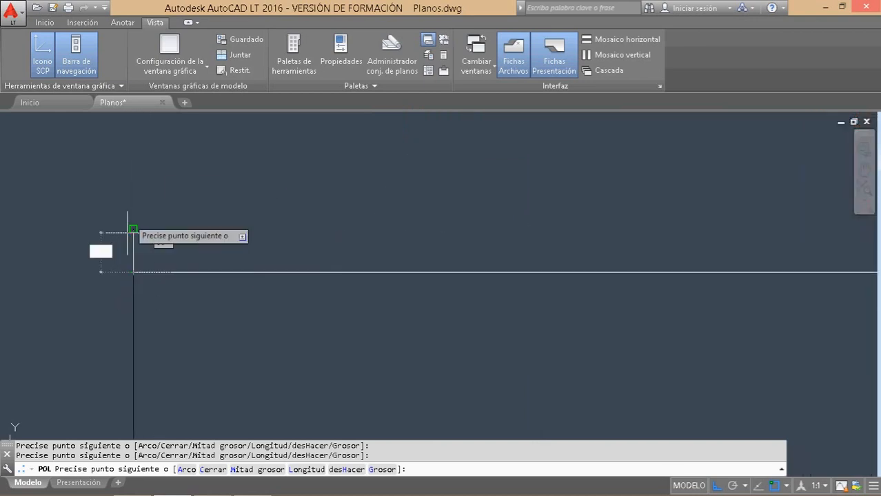
scroll(176, 158, "down", 6)
scroll(176, 159, "down", 3)
scroll(180, 331, "up", 5)
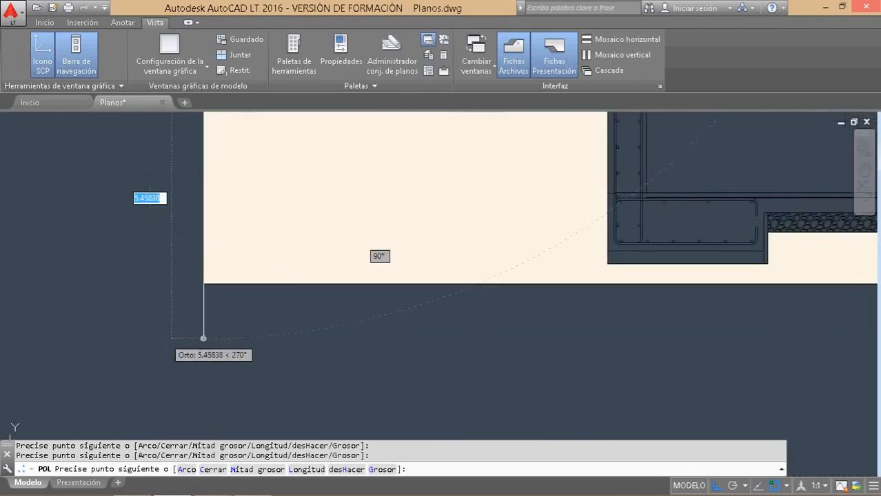
scroll(209, 257, "up", 2)
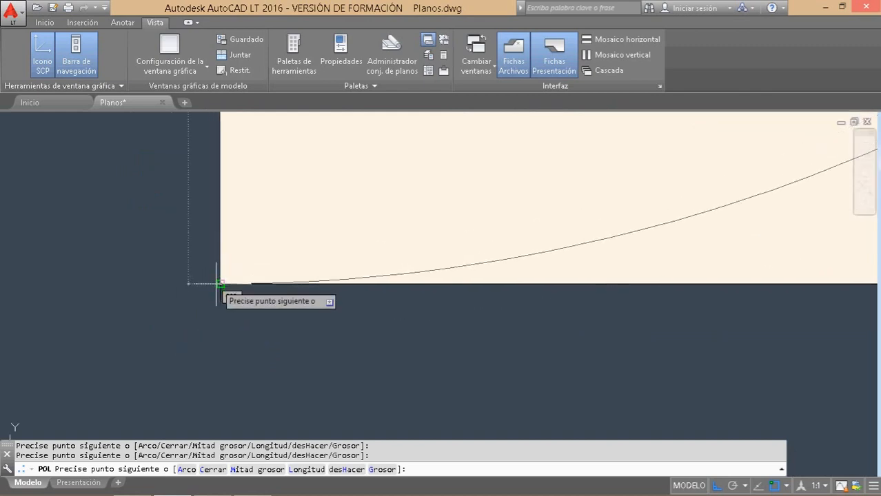
left_click(217, 283)
Run the polyline along the base of the ground fill to its lower-right corner.
scroll(41, 262, "down", 2)
scroll(42, 262, "down", 3)
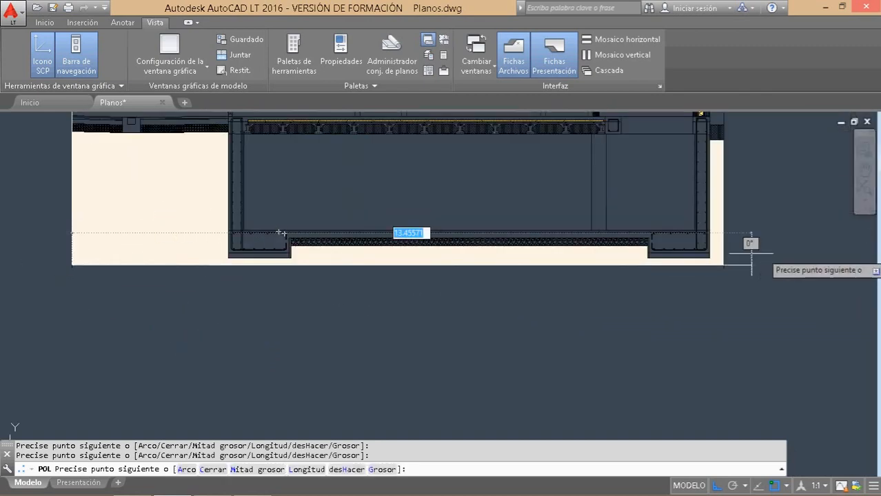
scroll(768, 253, "up", 2)
scroll(769, 254, "up", 4)
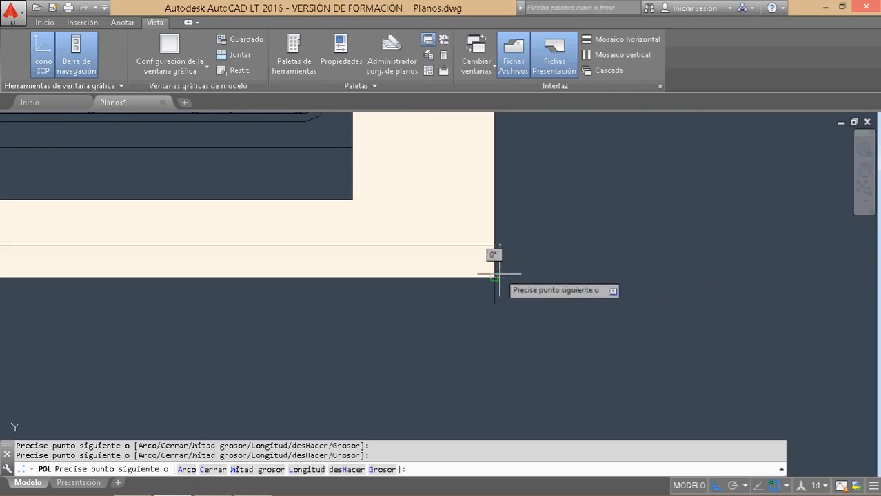
left_click(494, 277)
Take the polyline up the section's right edge and in to the right wall's outer face at the roof slab's underside.
scroll(525, 334, "down", 10)
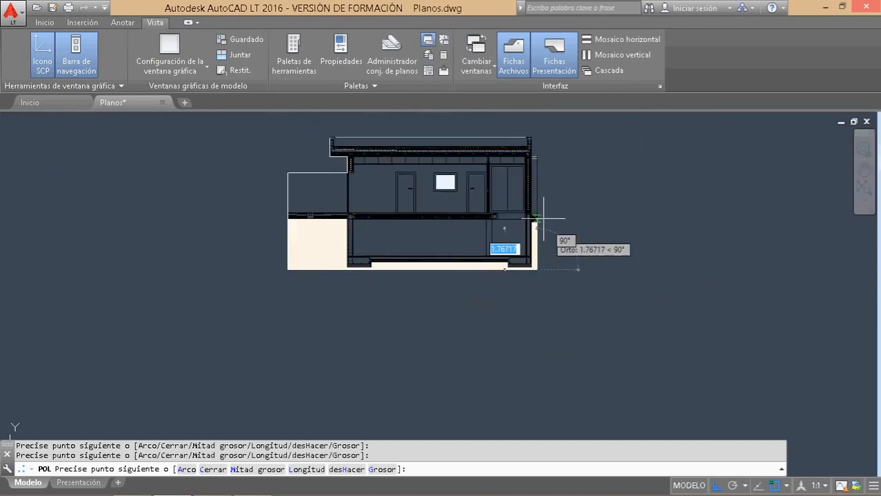
scroll(554, 137, "up", 8)
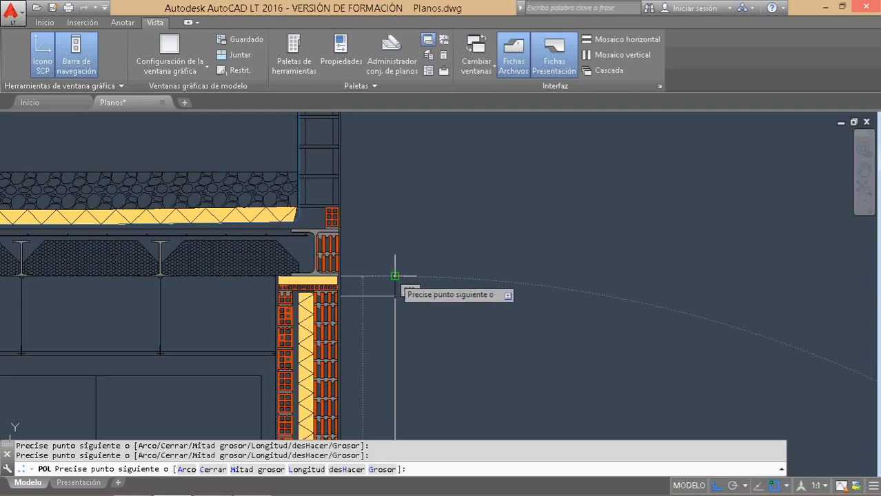
scroll(341, 279, "up", 5)
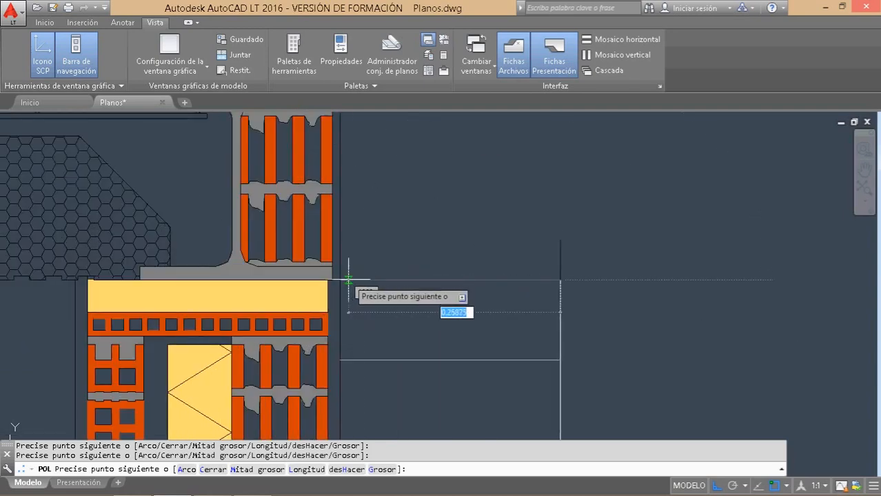
left_click(343, 280)
Continue the polyline up to the right parapet's outer top corner and close it back to its starting point.
scroll(458, 272, "down", 6)
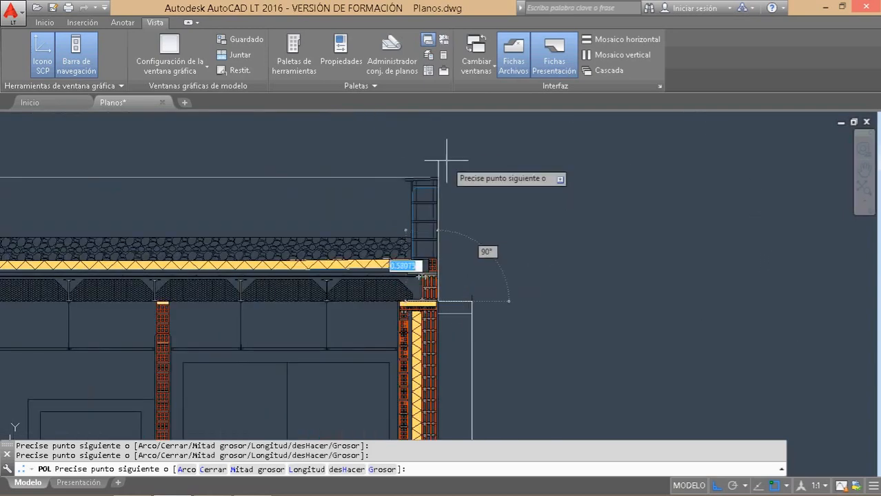
scroll(441, 162, "down", 1)
scroll(407, 193, "up", 3)
scroll(410, 197, "up", 2)
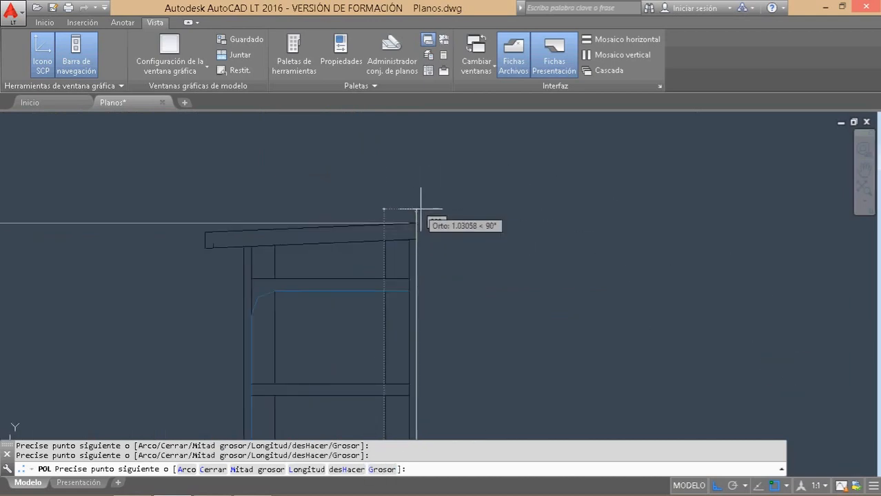
left_click(415, 221)
scroll(531, 200, "down", 4)
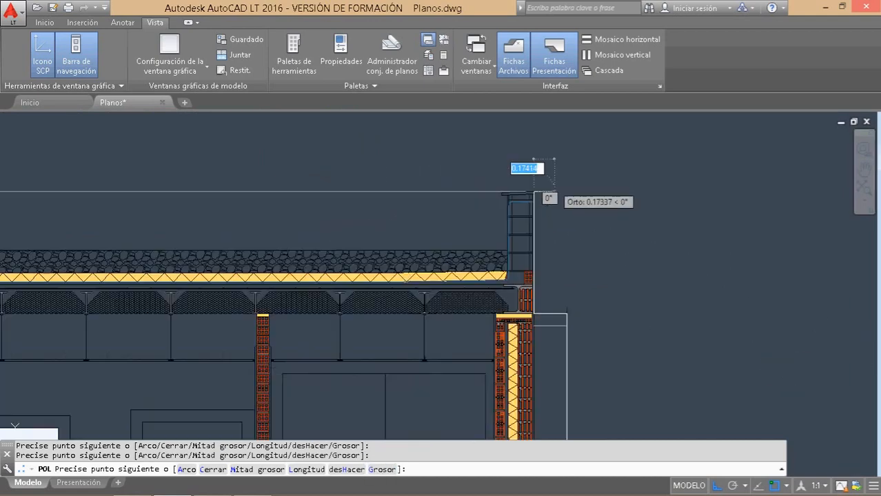
scroll(31, 186, "up", 8)
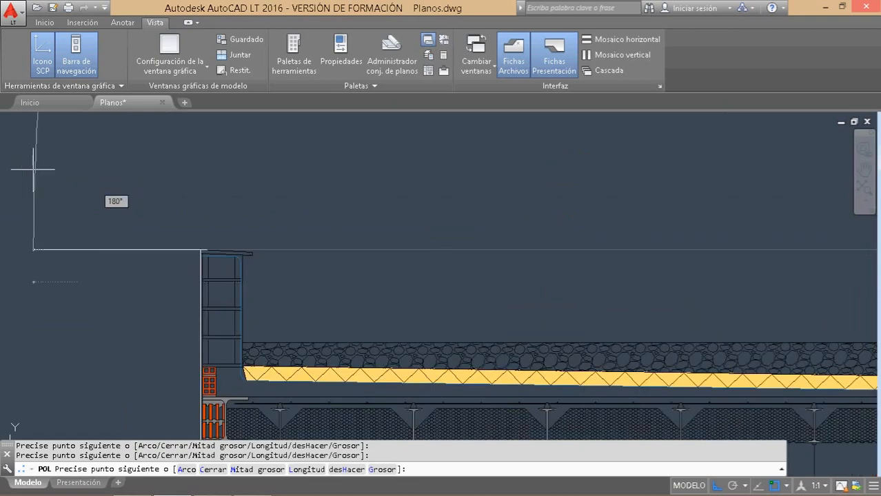
scroll(230, 233, "up", 5)
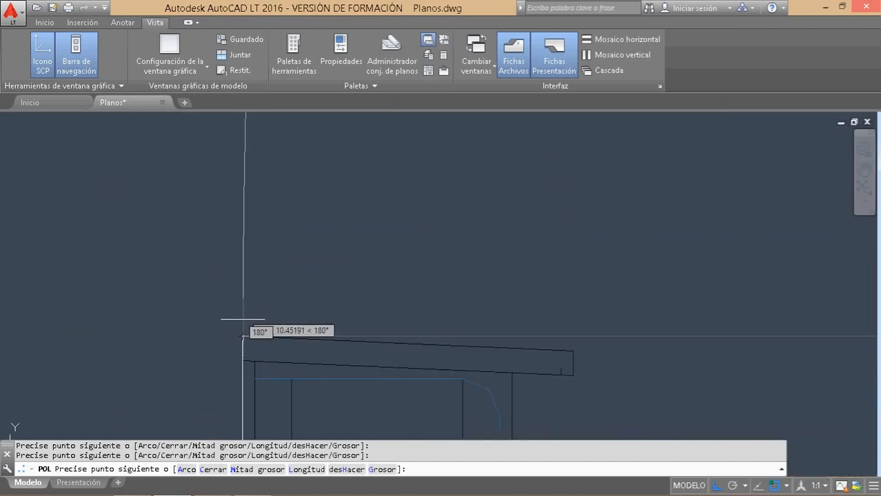
scroll(283, 337, "up", 2)
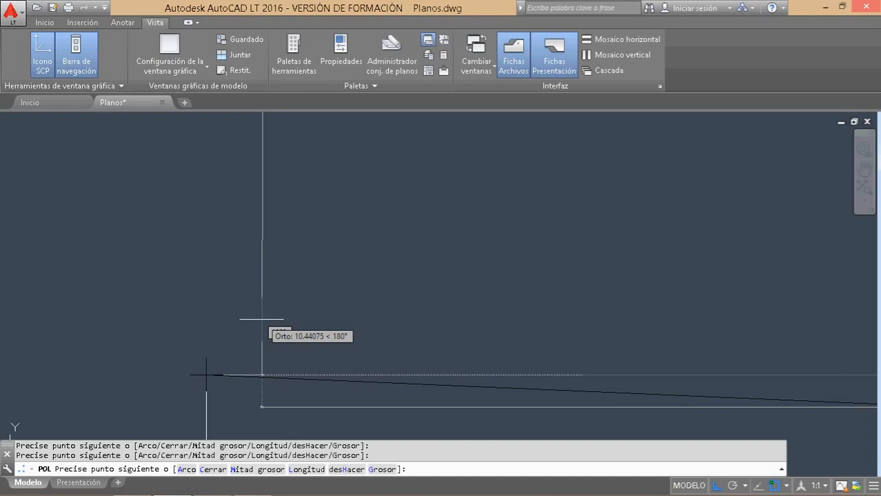
type("c")
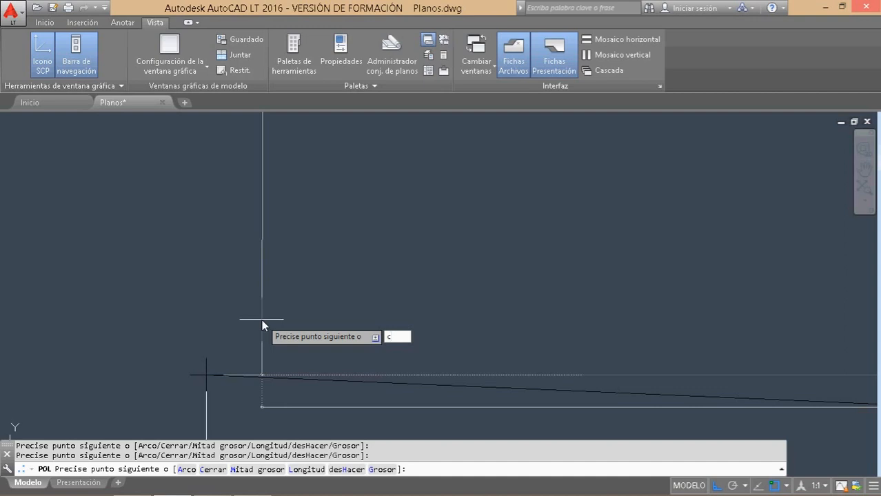
key("Return")
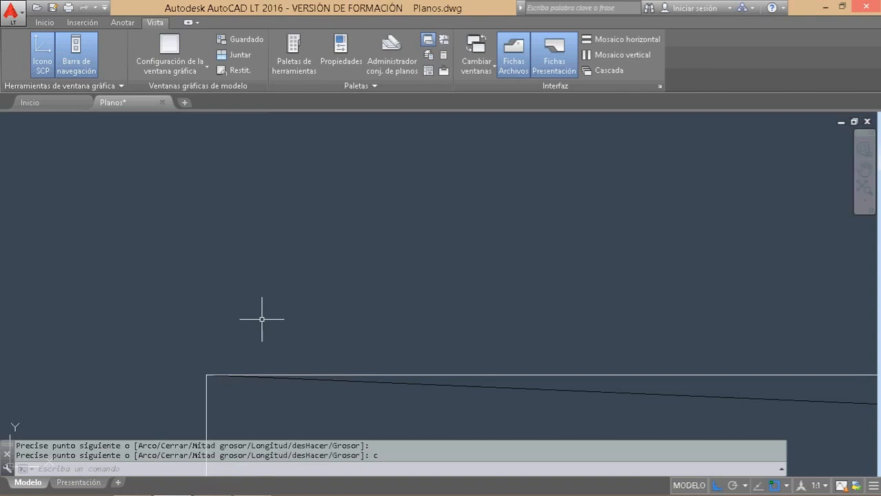
Move the closed outline polyline horizontally to the right until it stands clear of the building section.
left_click(44, 23)
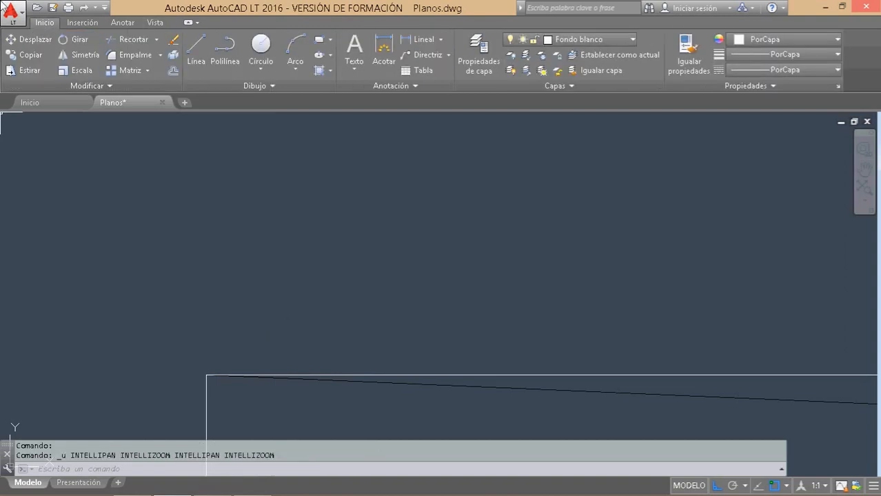
scroll(176, 159, "down", 6)
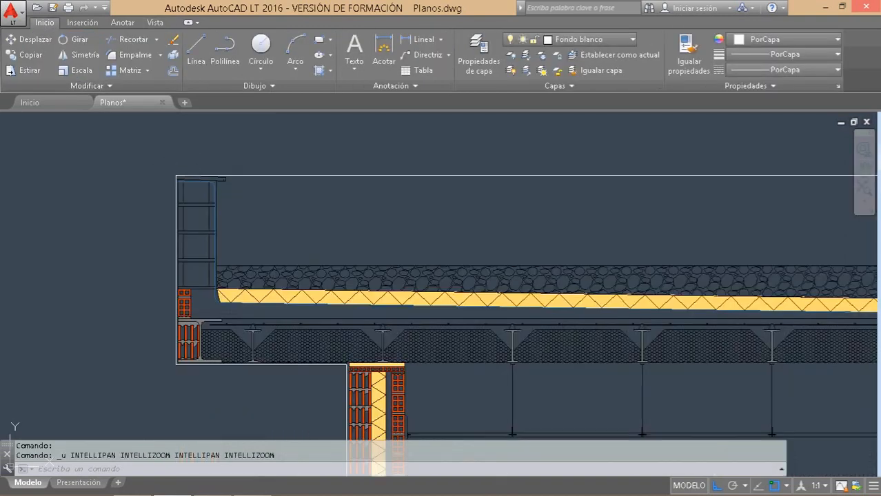
scroll(175, 148, "down", 3)
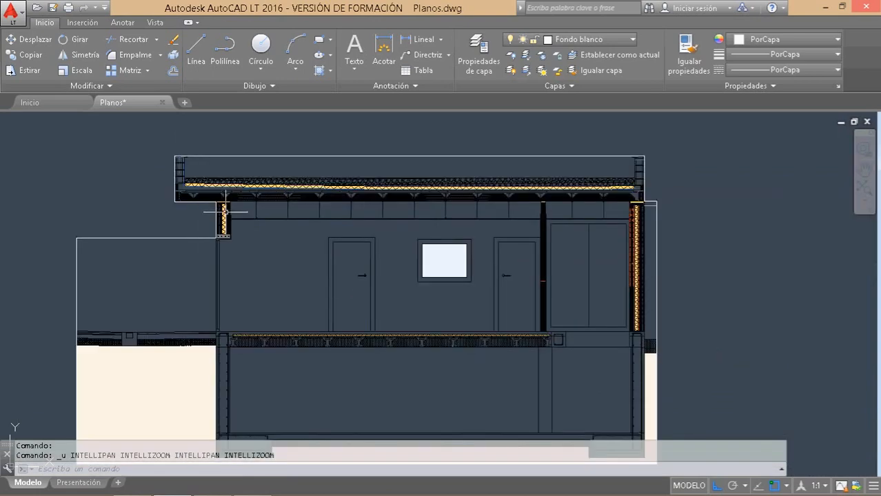
mouse_move(206, 191)
middle_mouse_down()
mouse_move(231, 195)
mouse_move(232, 182)
middle_mouse_up()
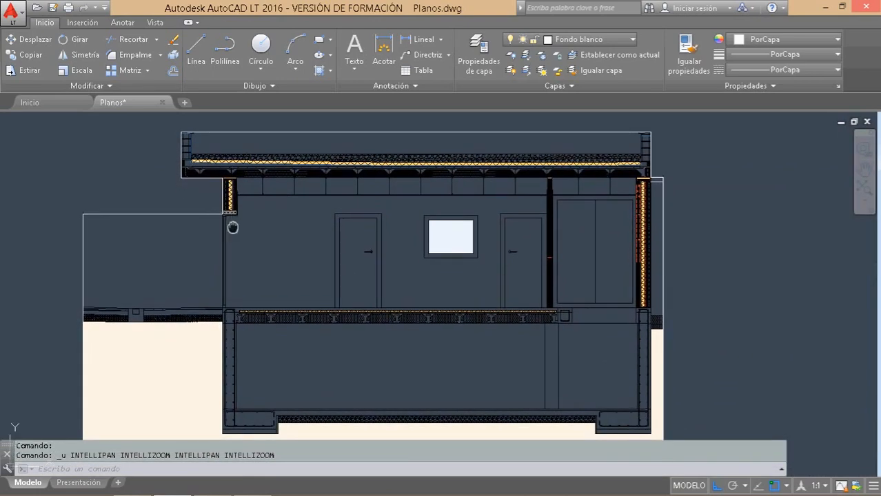
middle_click_drag(232, 226, 235, 219)
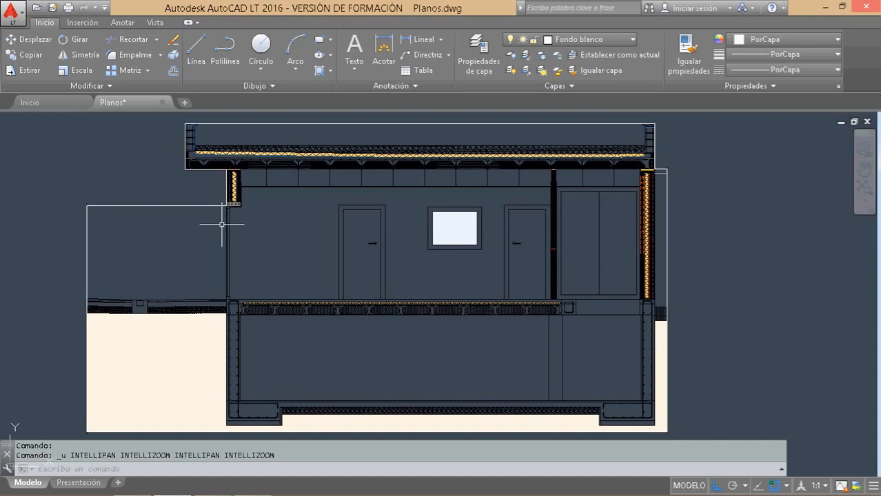
left_click(189, 205)
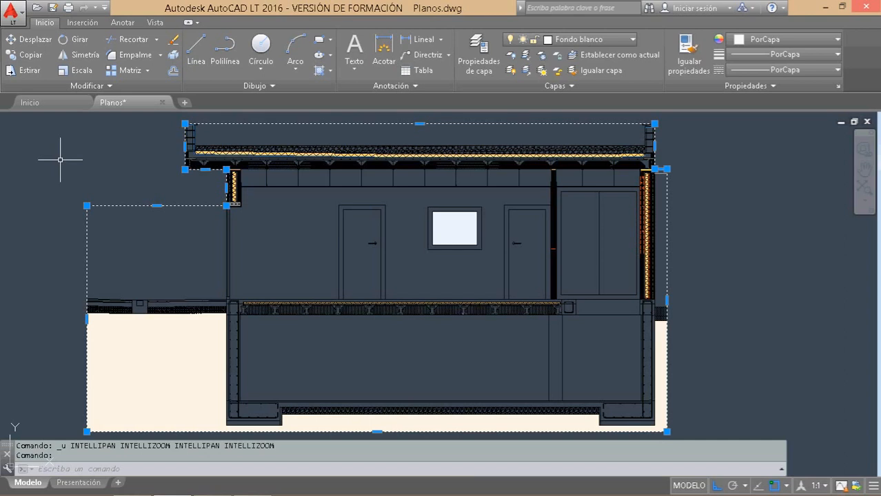
type("D")
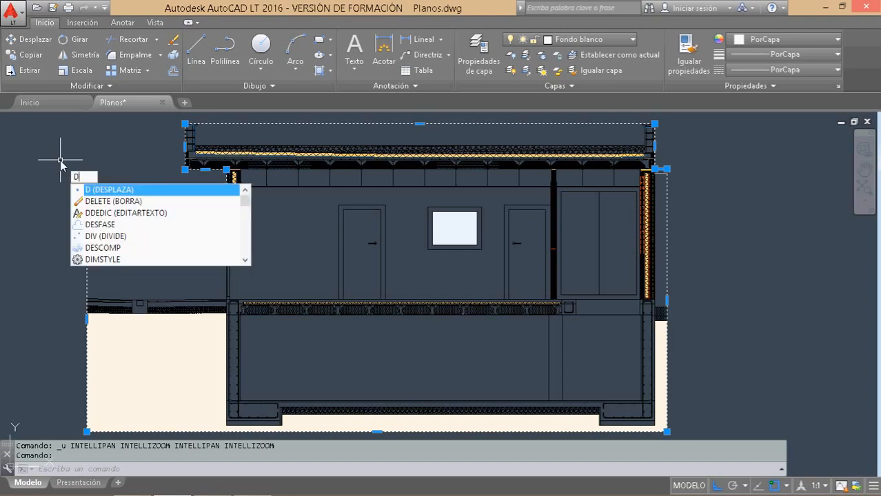
key("Return")
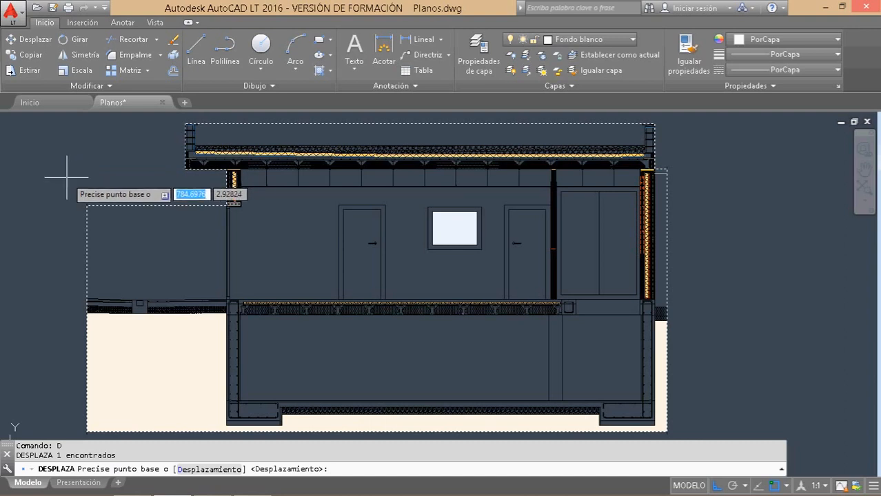
left_click(67, 177)
scroll(74, 165, "down", 2)
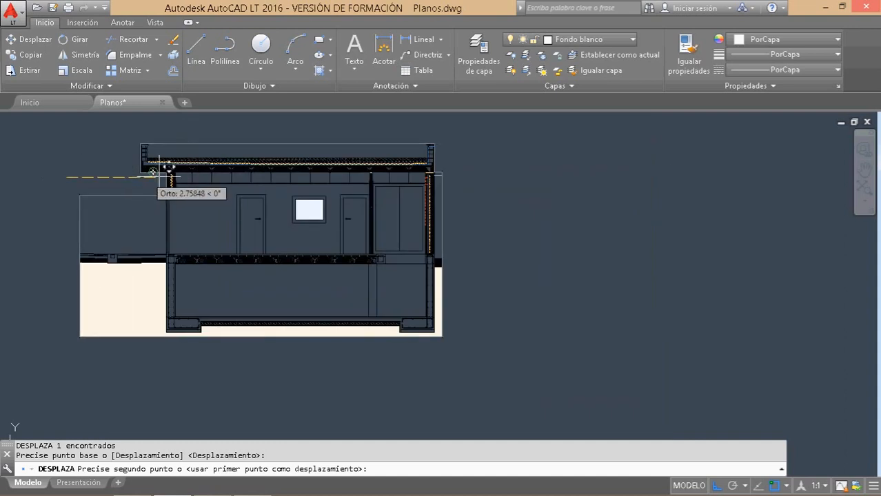
left_click(472, 169)
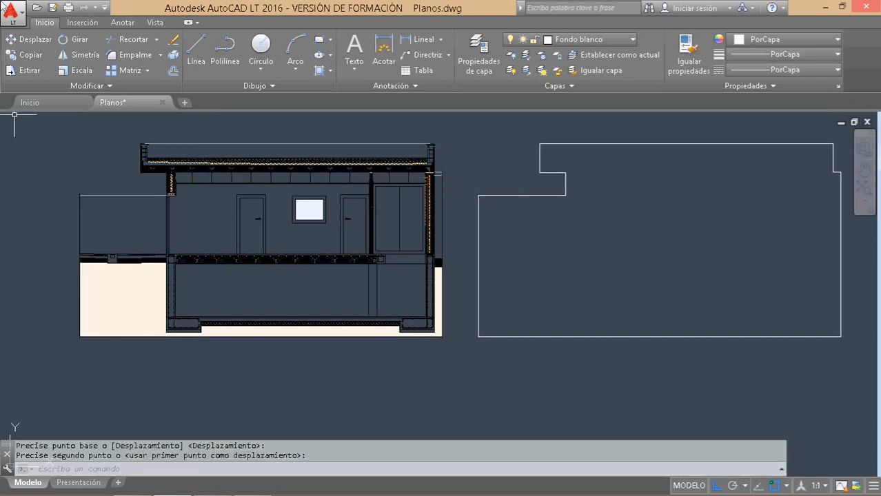
key("ctrl+z")
key("ctrl+z")
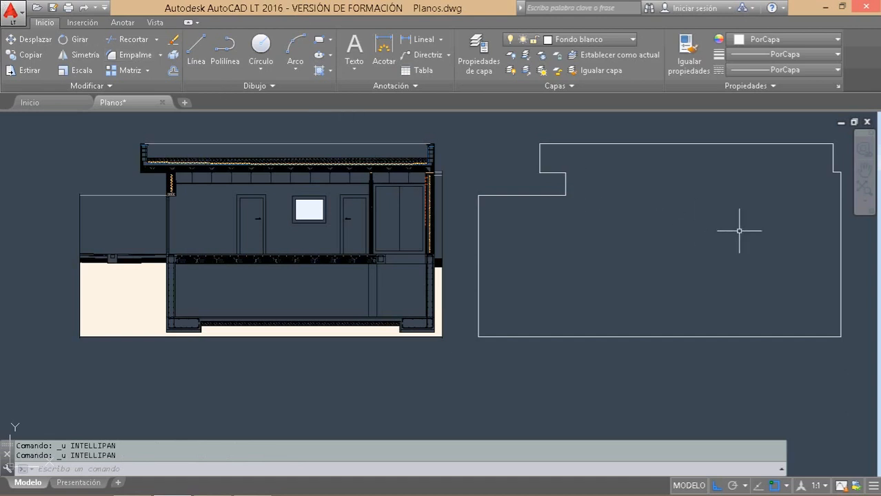
Hatch the inside of the moved outline with the SOLID pattern on the Fondo blanco layer.
middle_click_drag(738, 231, 512, 244)
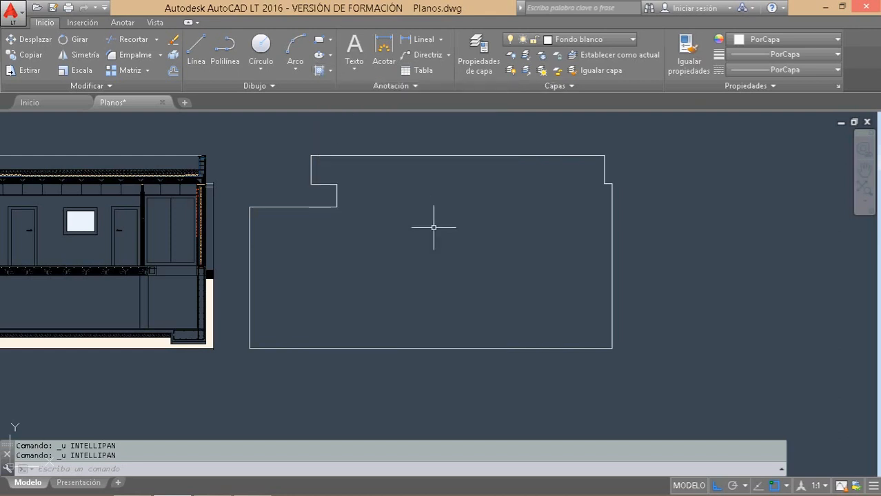
type("som")
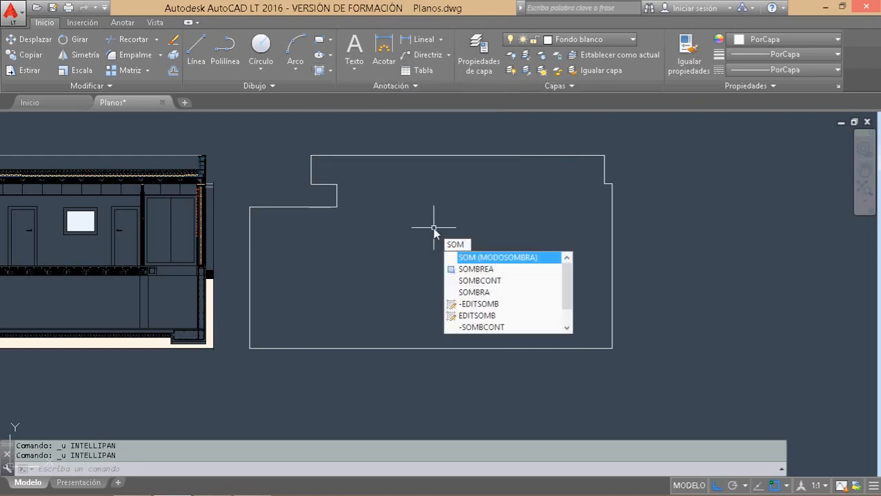
type("b")
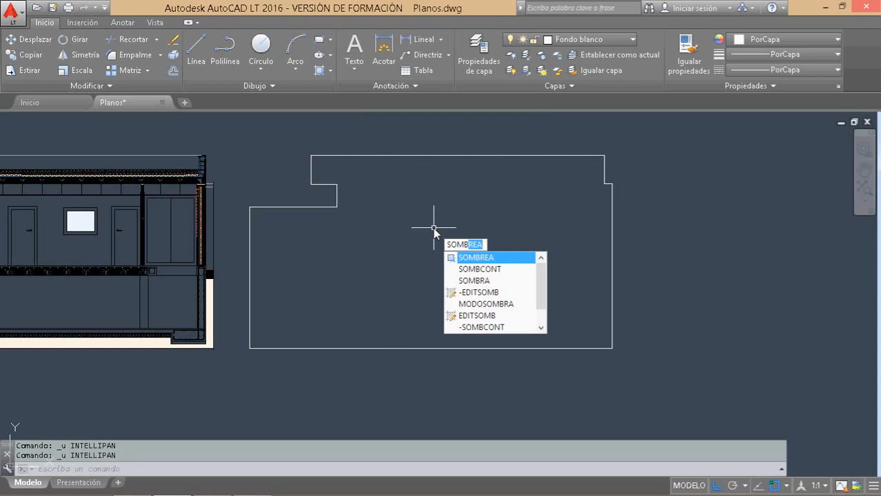
key("Return")
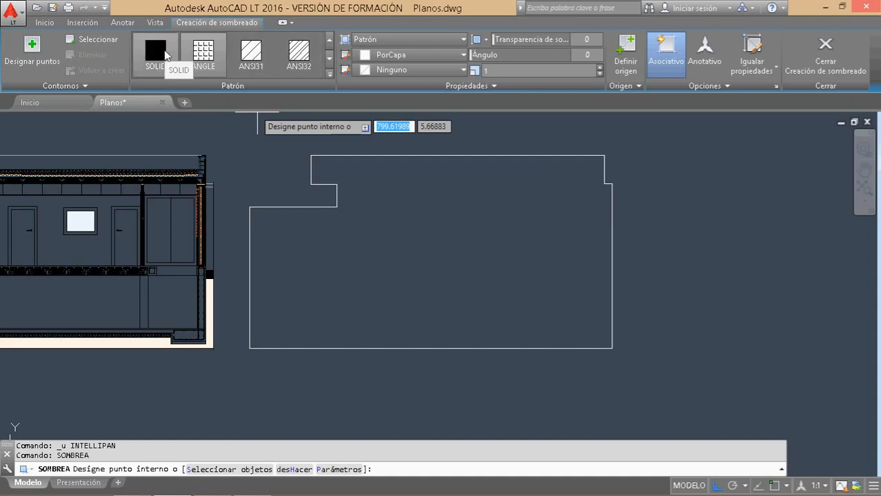
left_click(155, 52)
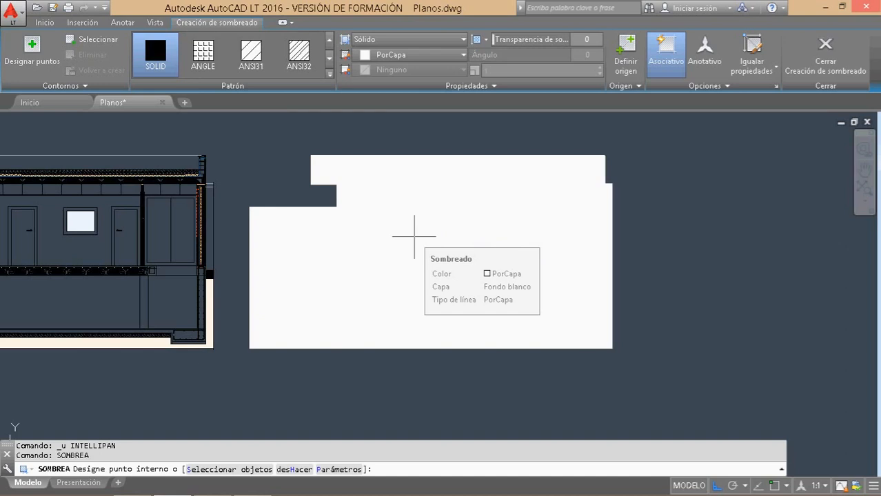
left_click(414, 236)
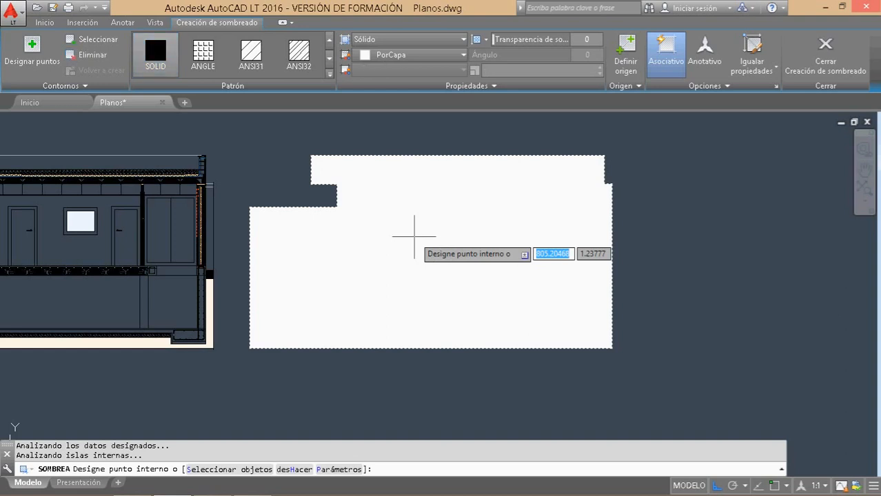
key("Return")
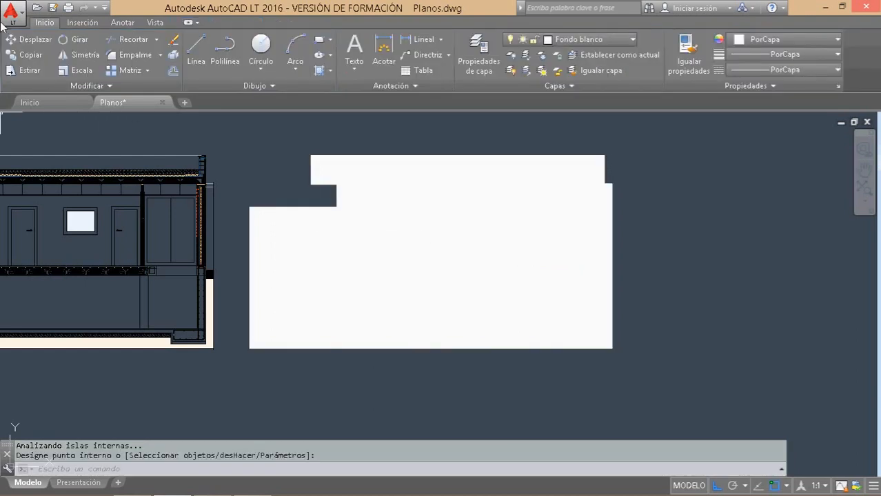
left_click(1, 123)
key("Escape")
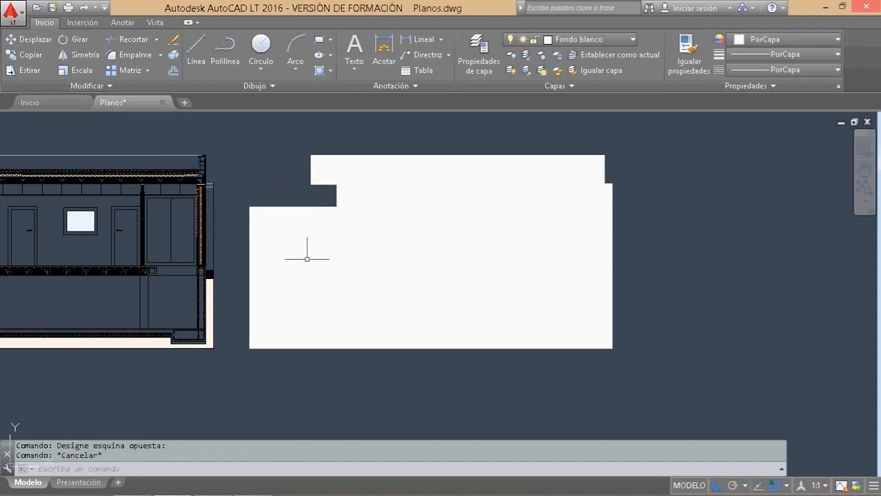
Move the solid hatch by its lower-right corner onto the lower-right corner of the building section.
left_click(414, 247)
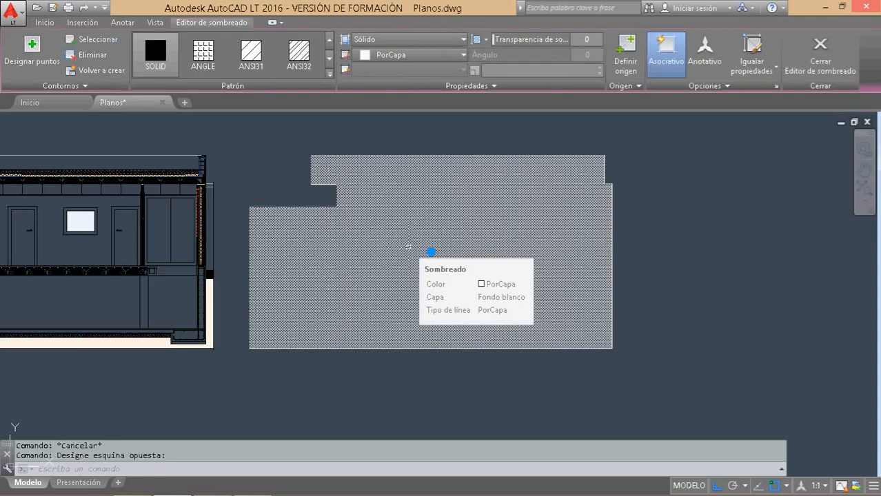
mouse_move(410, 247)
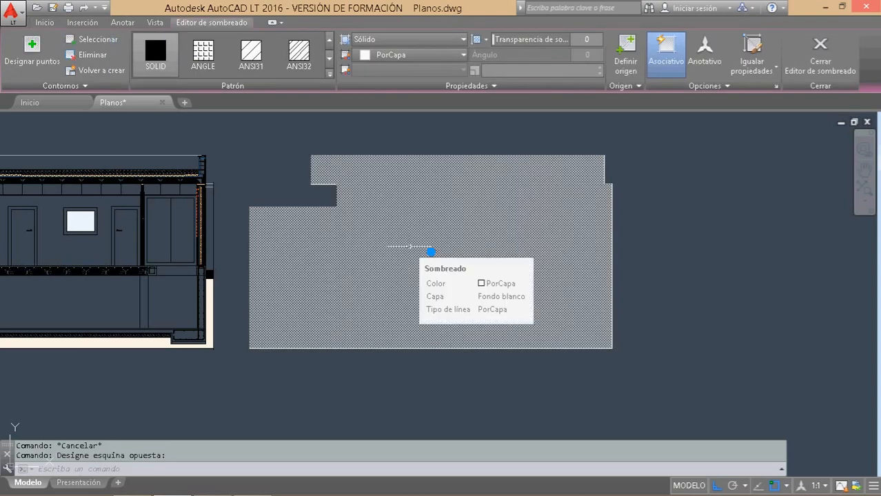
type("d")
key("Return")
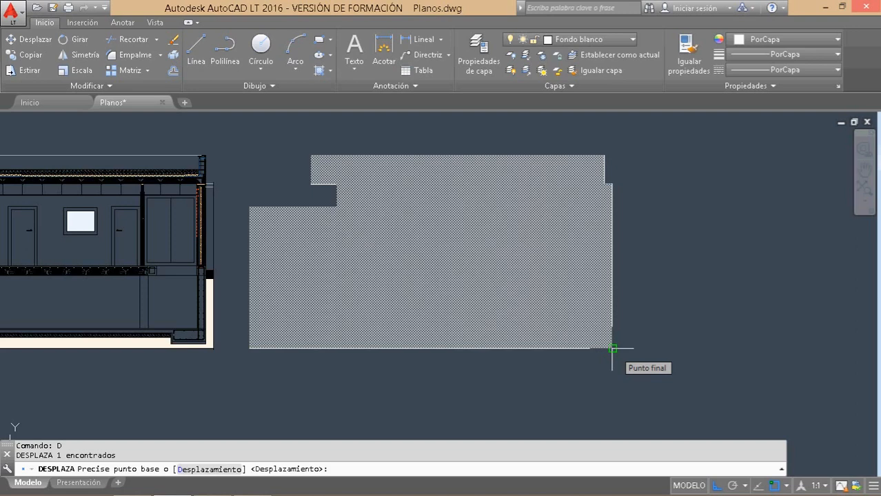
left_click(612, 349)
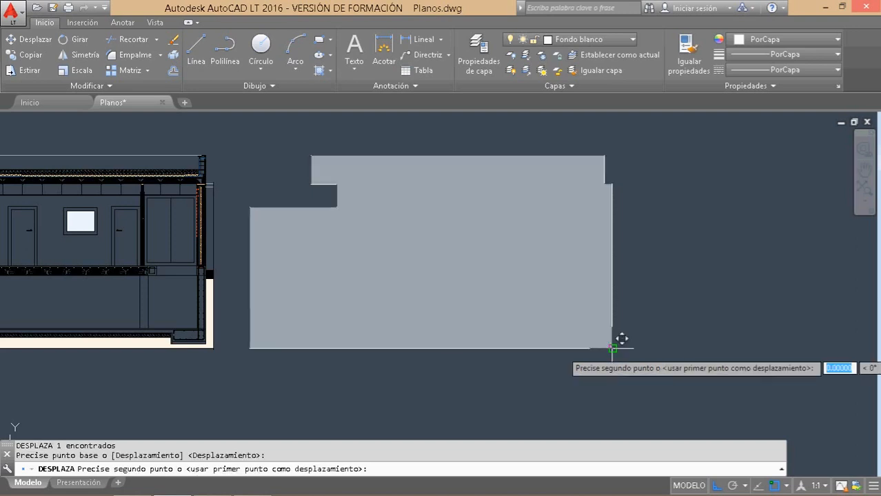
scroll(658, 337, "down", 2)
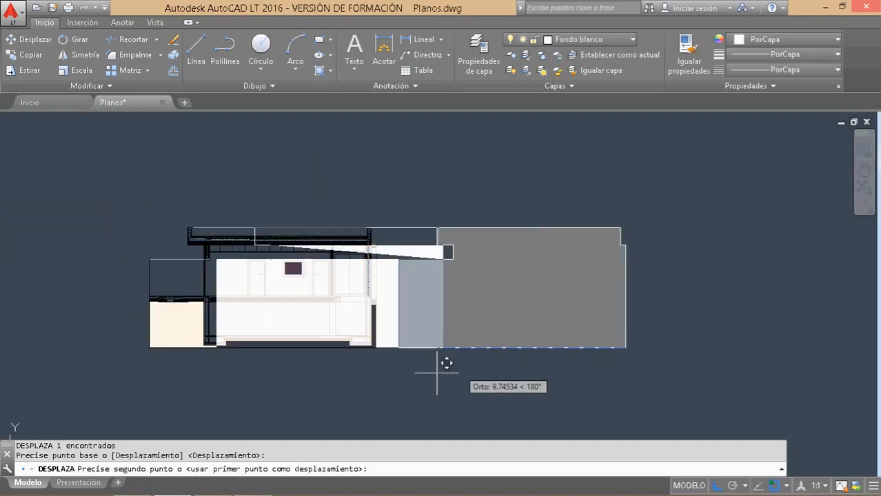
scroll(369, 355, "up", 6)
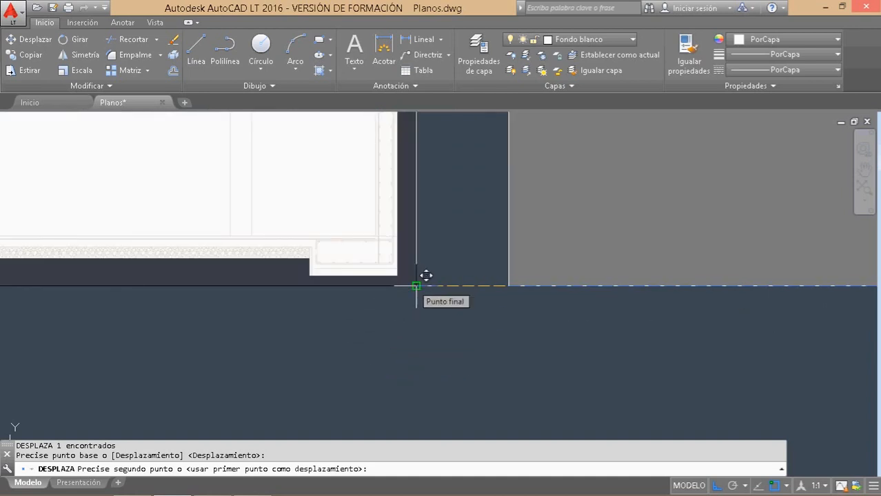
left_click(416, 286)
Send the white solid hatch behind the section drawing with the Poner detrás draw order option.
scroll(582, 364, "down", 5)
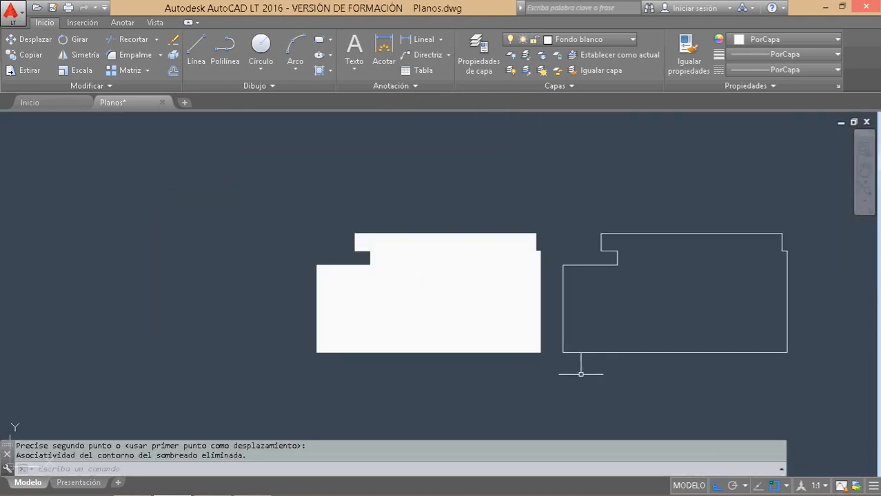
scroll(552, 343, "up", 2)
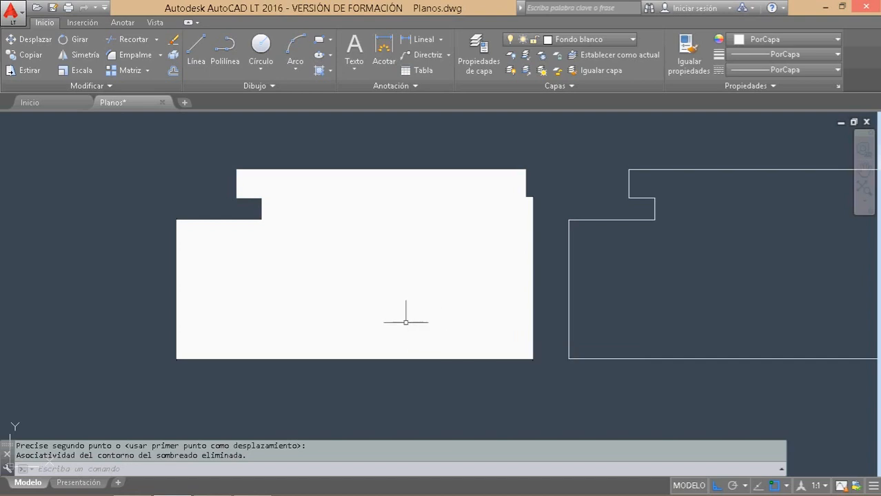
left_click(88, 87)
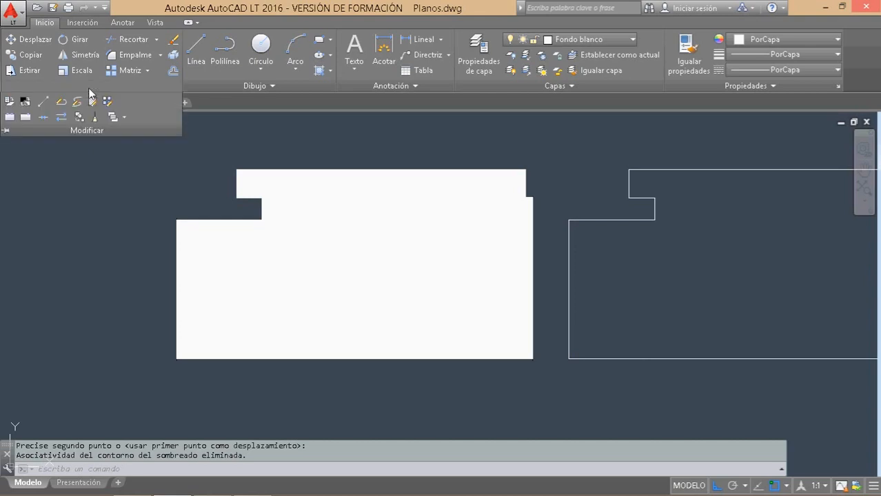
left_click(125, 118)
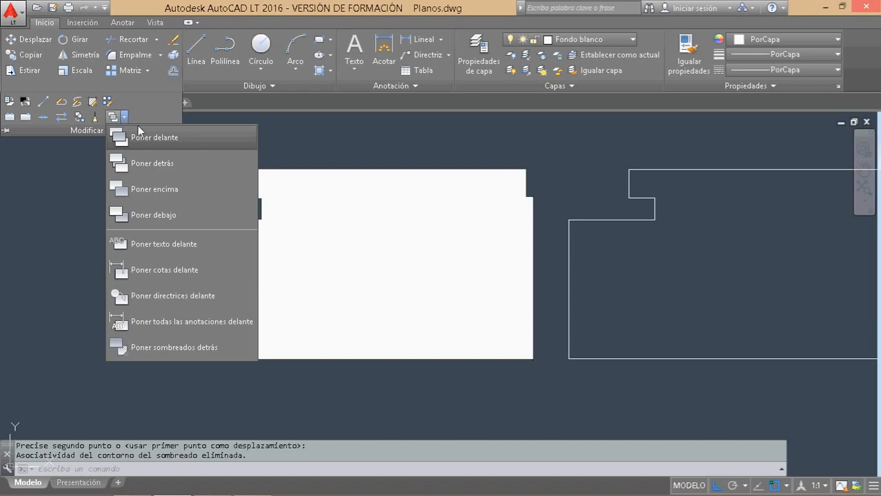
left_click(144, 168)
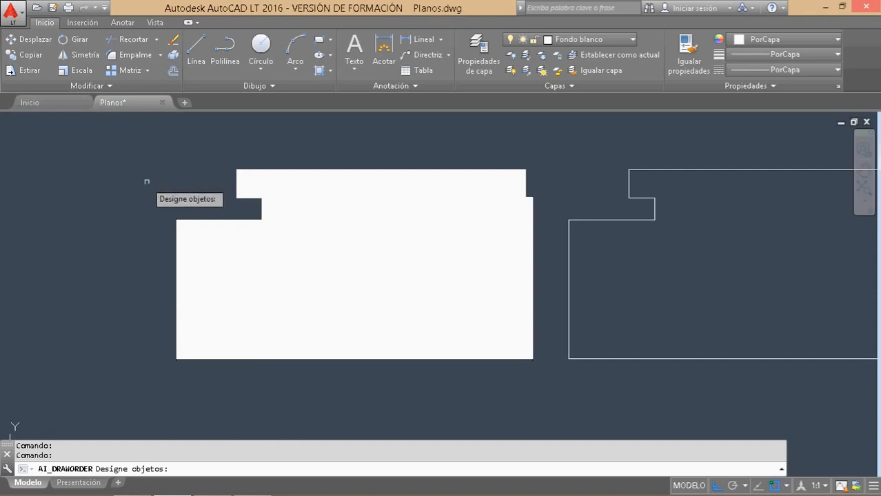
left_click(308, 199)
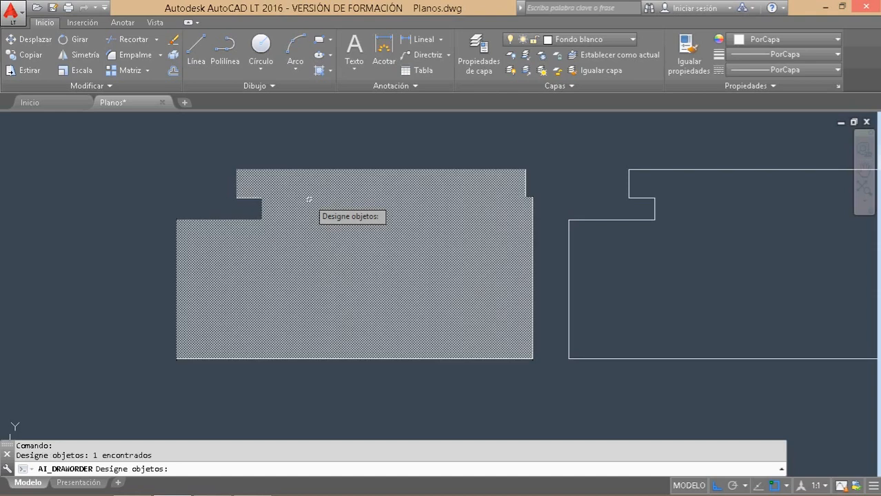
key("Return")
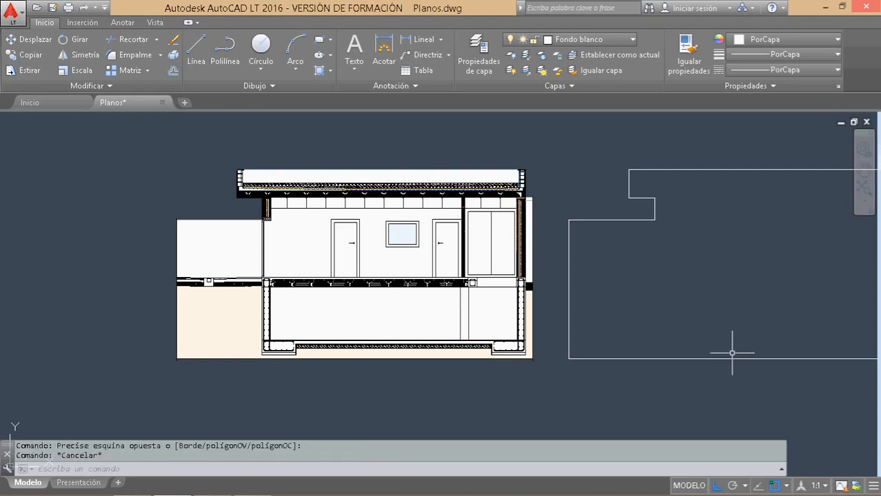
Delete the leftover outline polyline beside the building section.
left_click(719, 373)
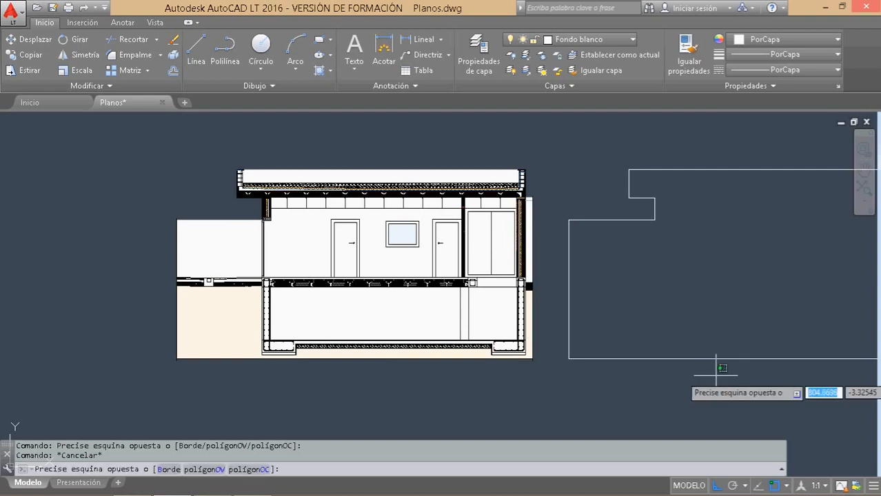
left_click(695, 345)
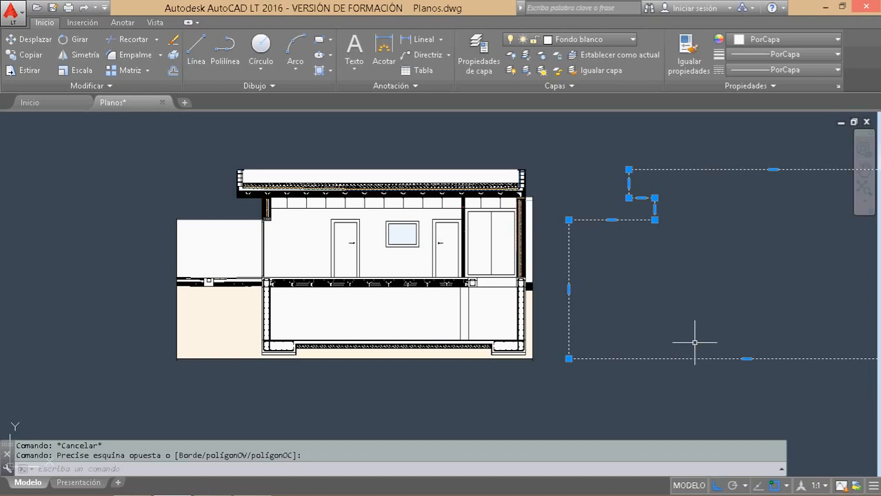
key("Delete")
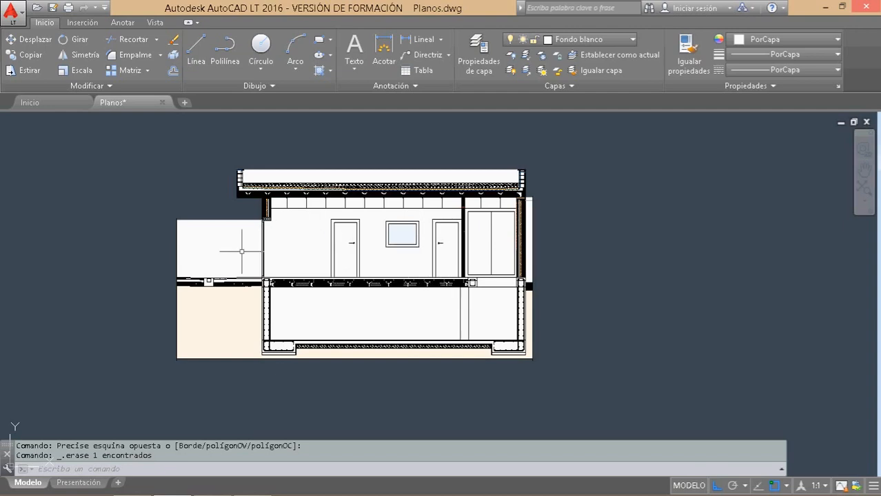
Assign the solid hatch behind the building section to the Fondo blanco layer.
left_click(288, 242)
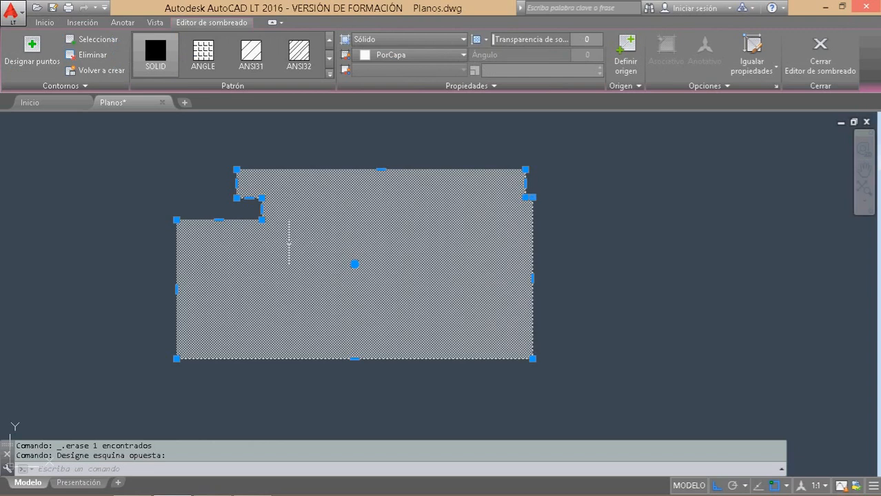
left_click(50, 22)
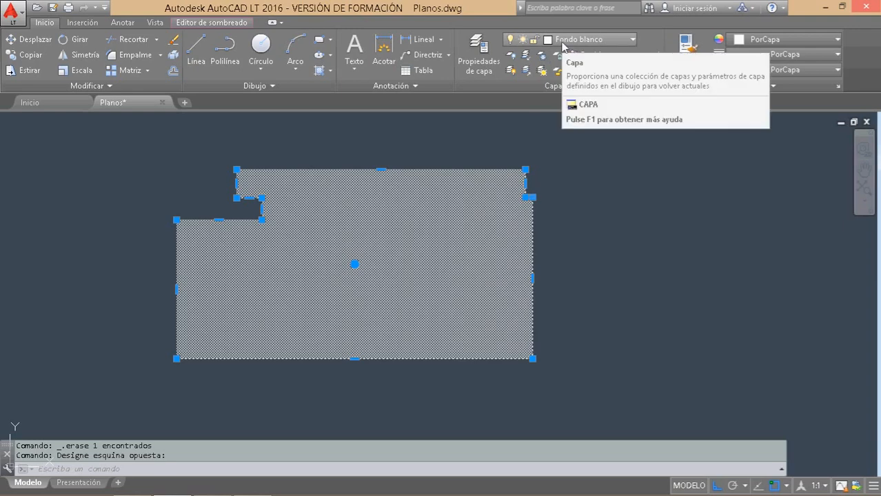
left_click(563, 42)
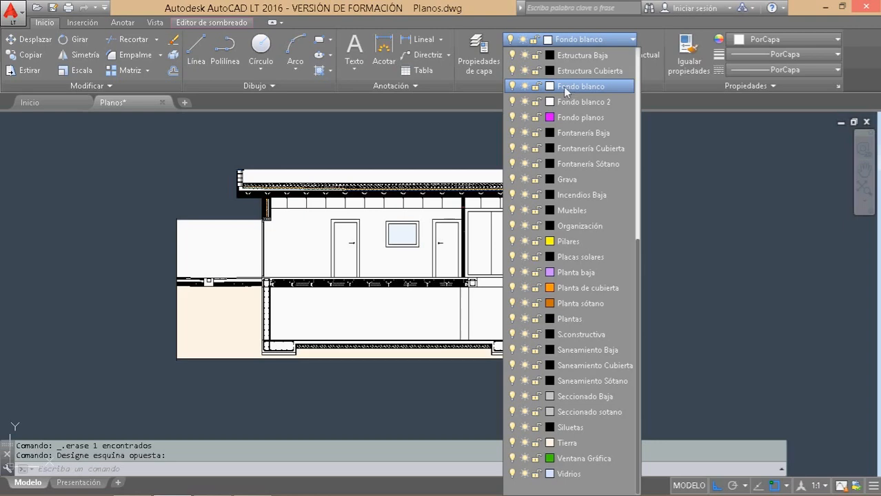
left_click(565, 88)
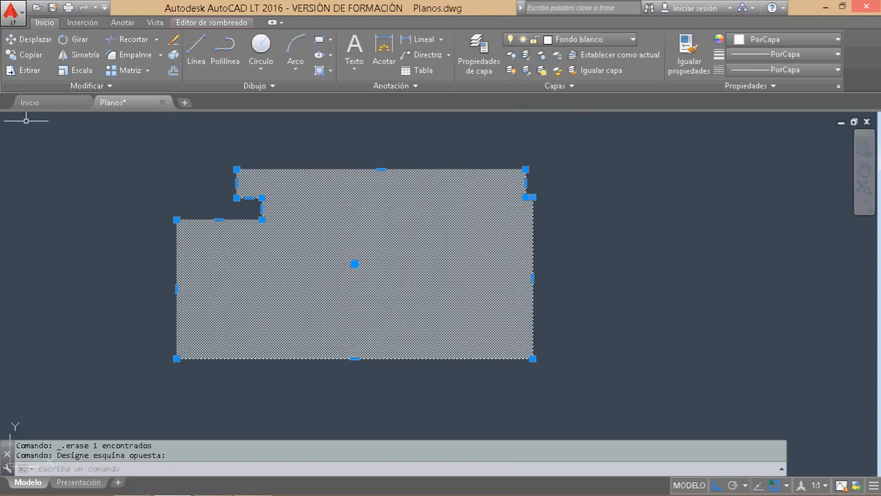
key("Escape")
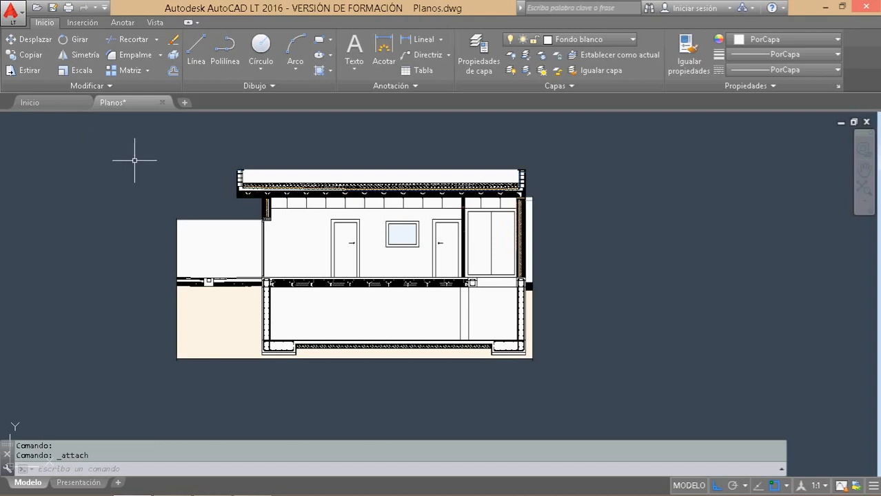
Choose the Fondo image from the Tutorial AutoCAD - Cómo poner un fondo folder for attachment under the name Fondo_2.
key("alt+Tab")
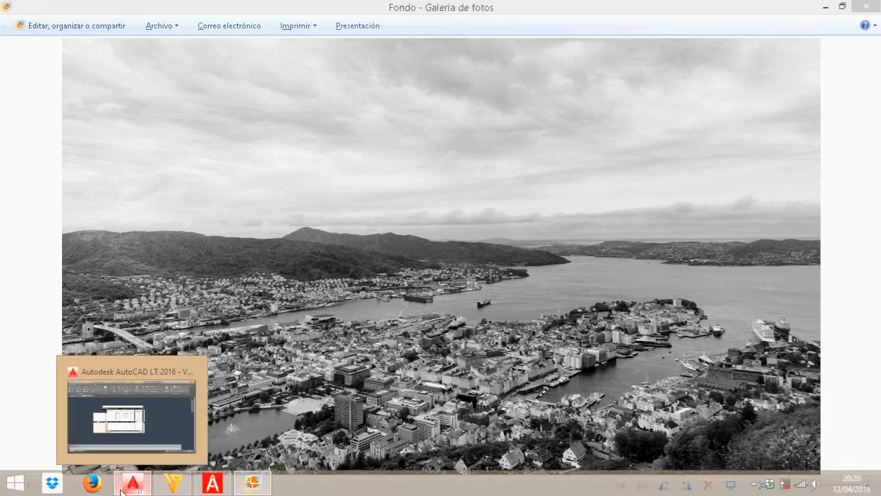
left_click(132, 483)
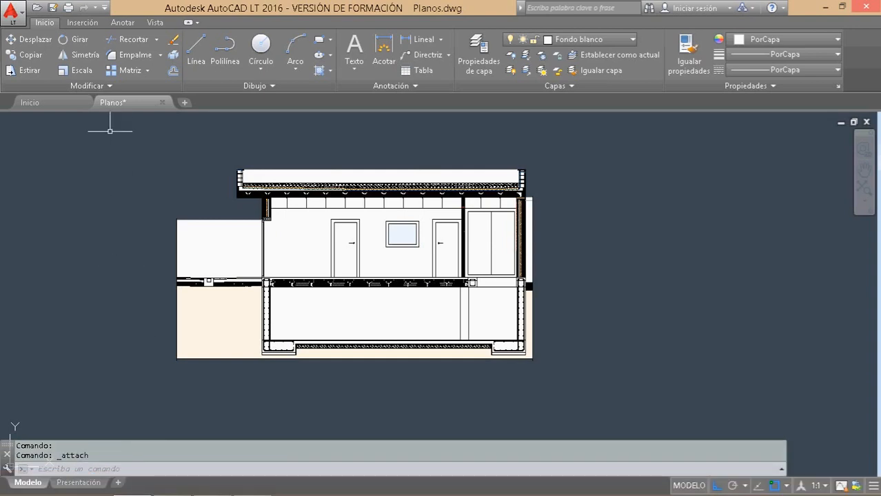
left_click(87, 24)
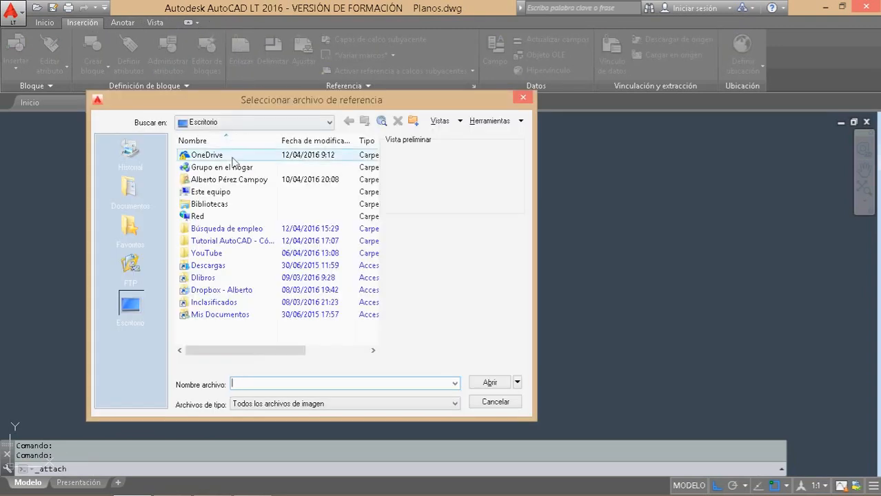
double_click(222, 241)
left_click(202, 156)
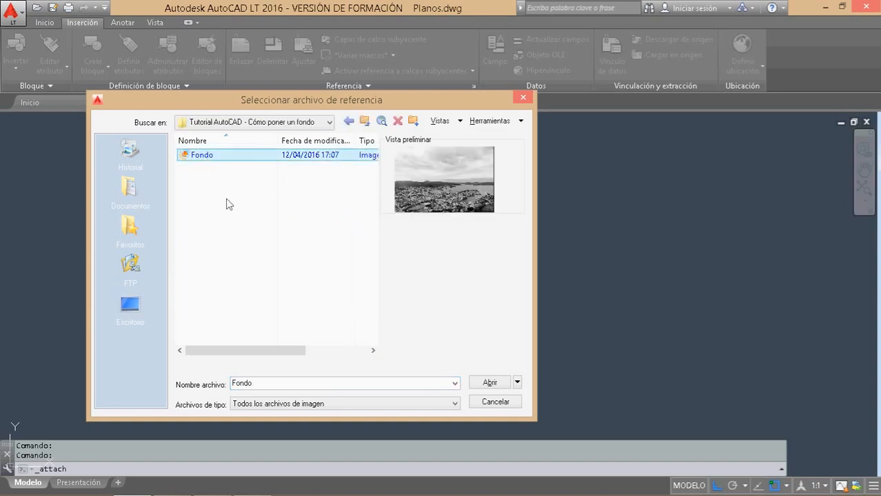
left_click(493, 383)
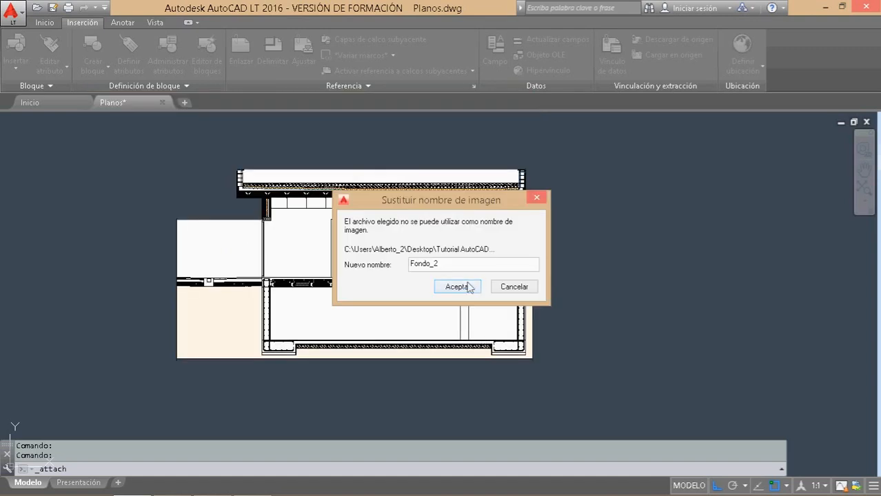
left_click(457, 286)
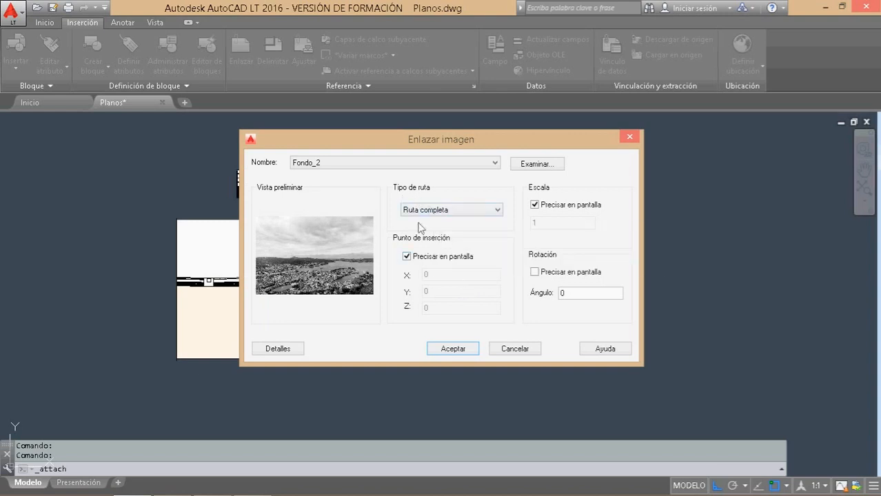
Attach the image with the Ruta completa path type and place it at a freely picked scale to the right of the building section.
left_click(488, 213)
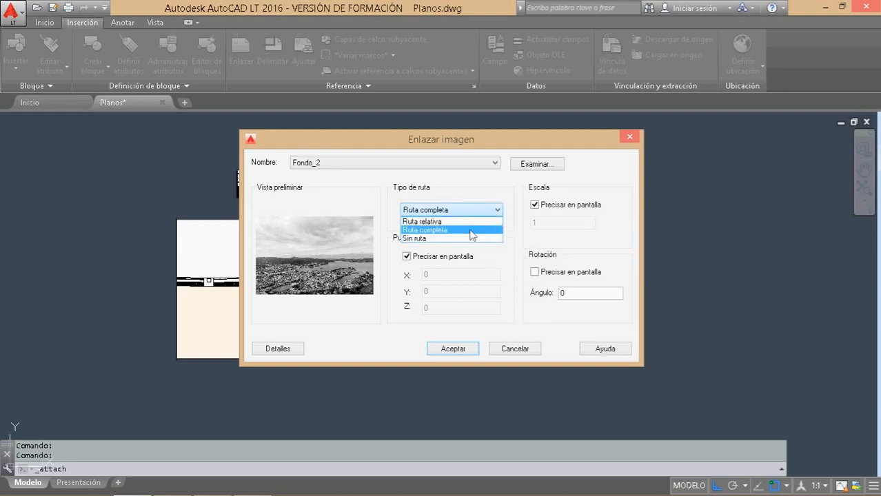
left_click(471, 232)
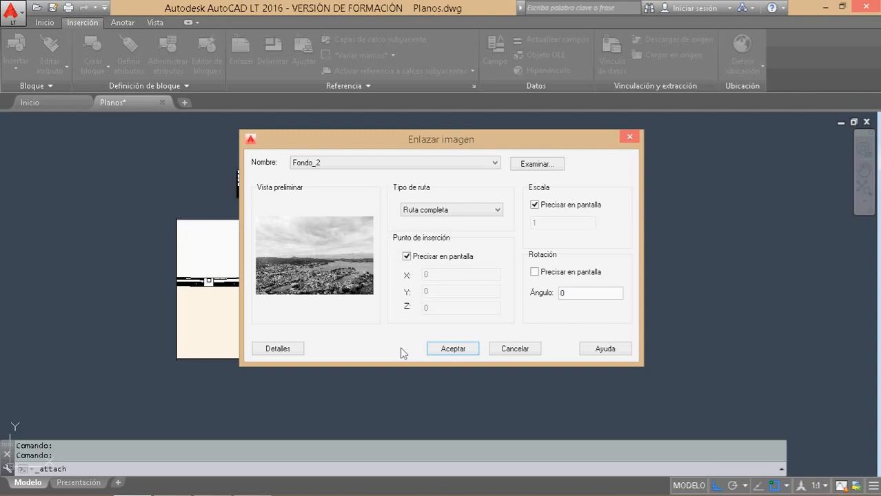
left_click(441, 350)
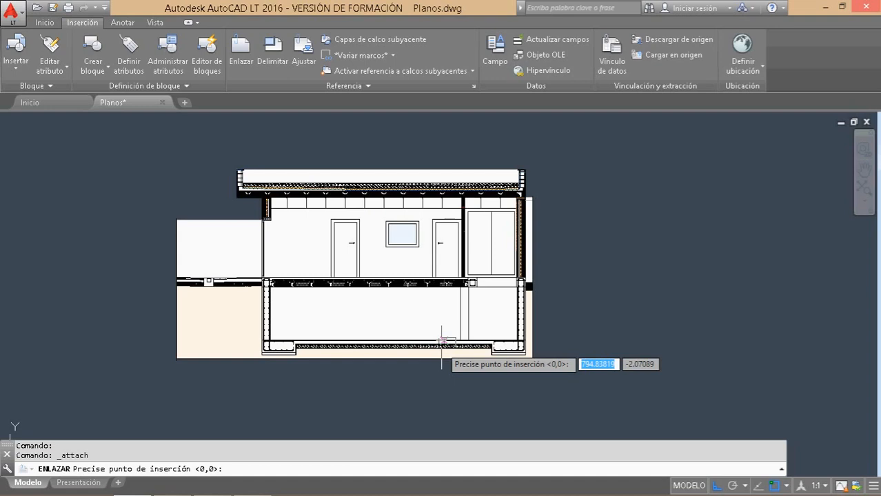
left_click(572, 333)
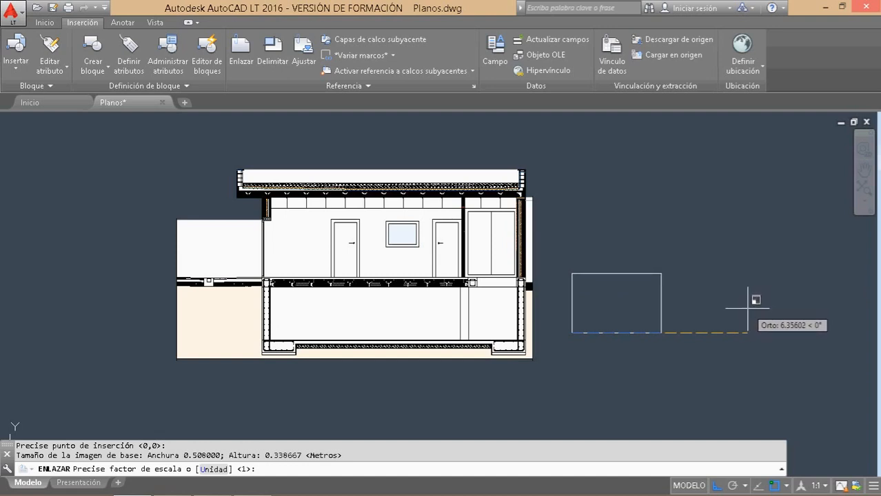
left_click(747, 307)
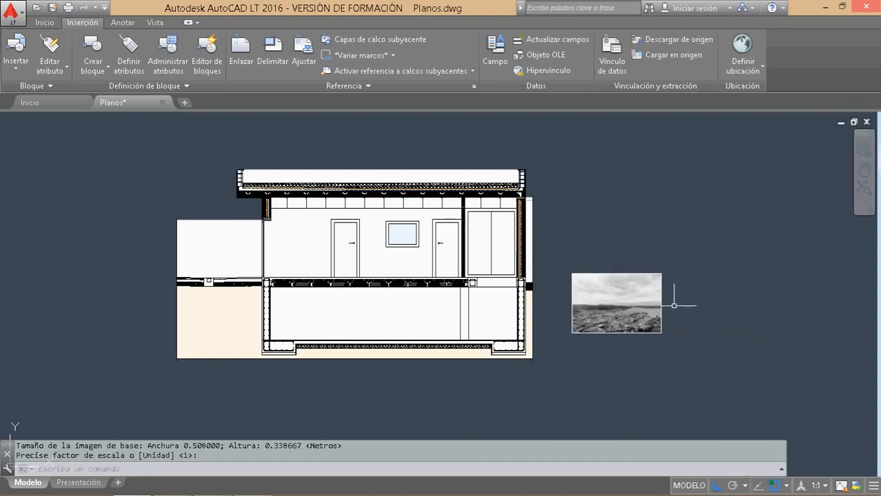
Fade the attached landscape image by setting its brightness (Brillo) to 95.
key("ctrl+z")
key("ctrl+z")
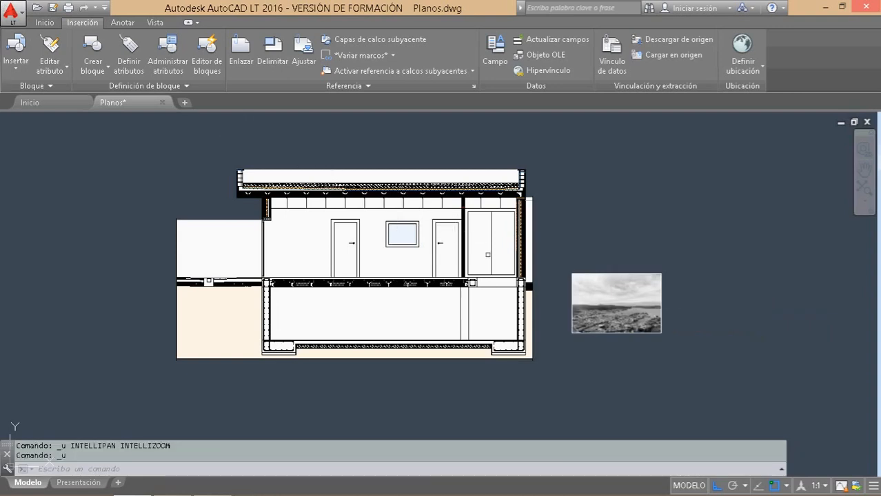
scroll(650, 311, "up", 4)
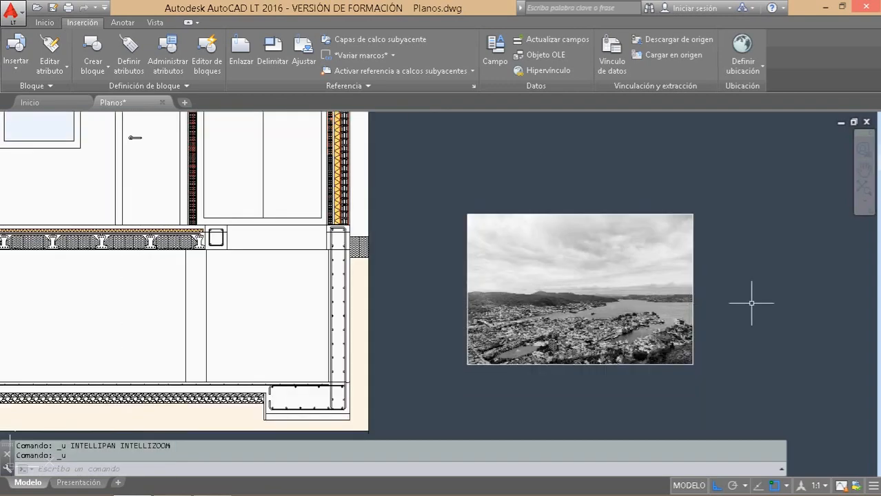
mouse_move(753, 299)
middle_mouse_down()
mouse_move(672, 311)
mouse_move(642, 299)
middle_mouse_up()
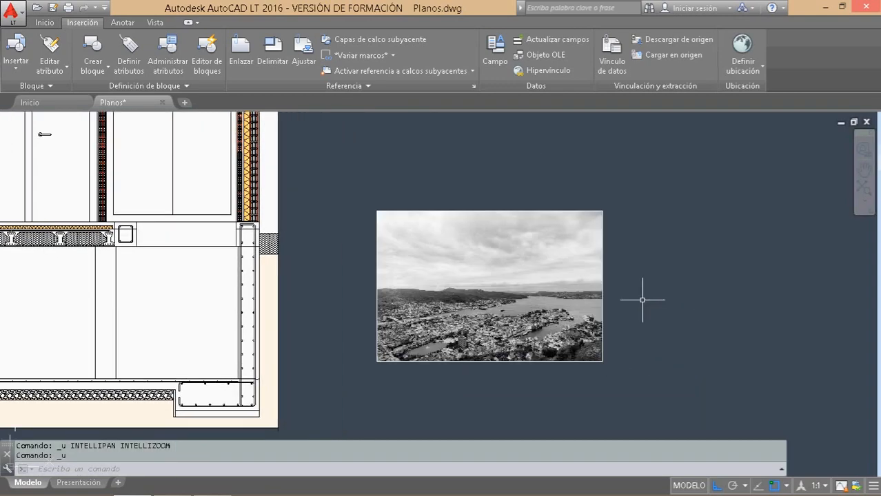
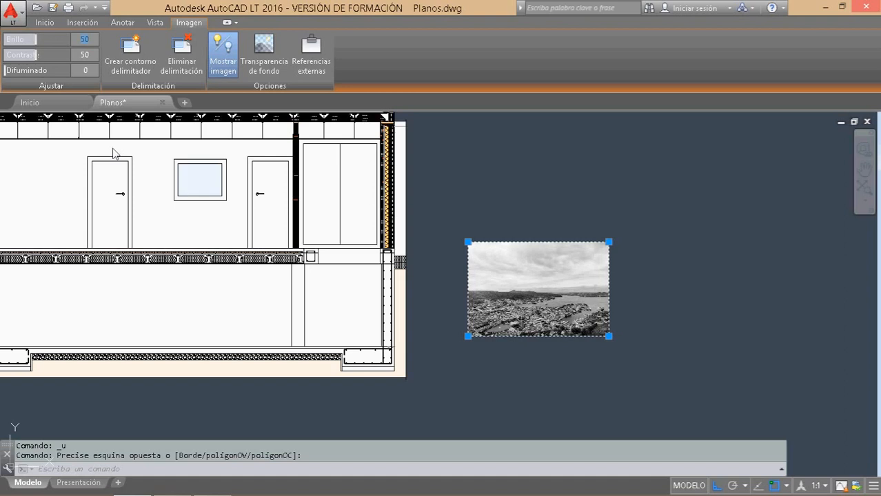
type("95")
key("Return")
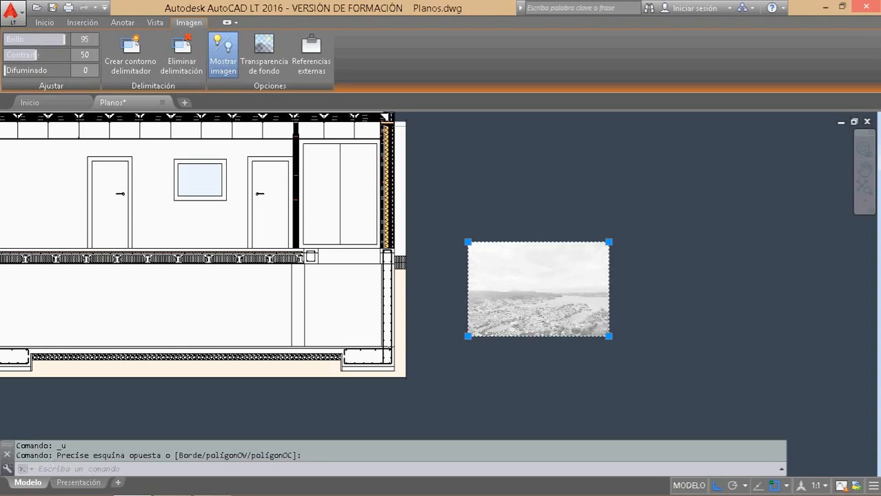
scroll(564, 293, "up", 6)
scroll(563, 293, "down", 2)
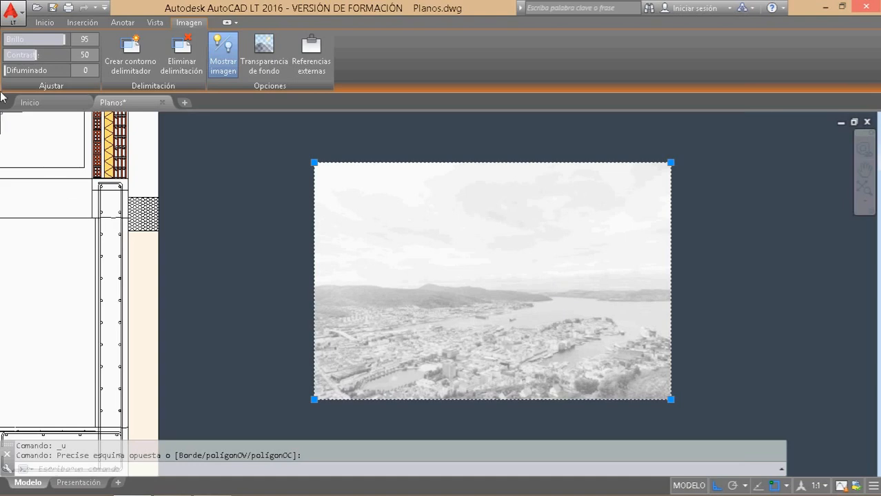
middle_click_drag(464, 267, 422, 257)
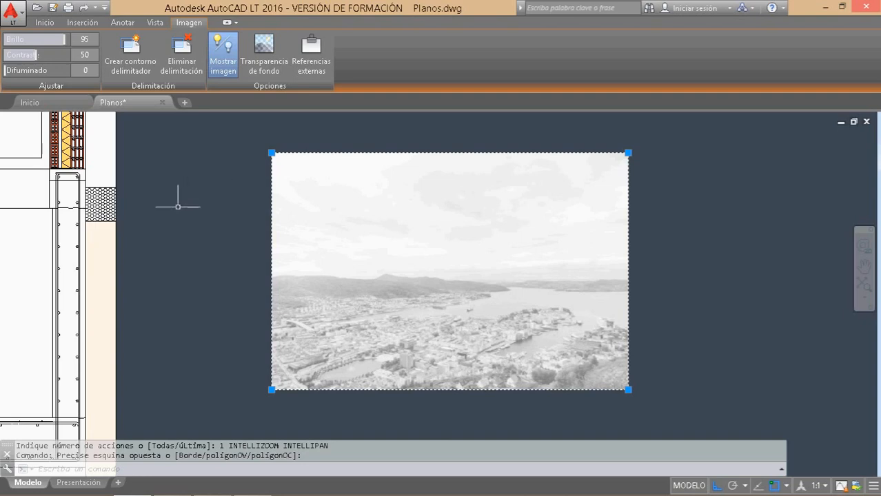
Create a rectangular viewport in the upper-left part of the sheet on the Presentación layout.
left_click(75, 483)
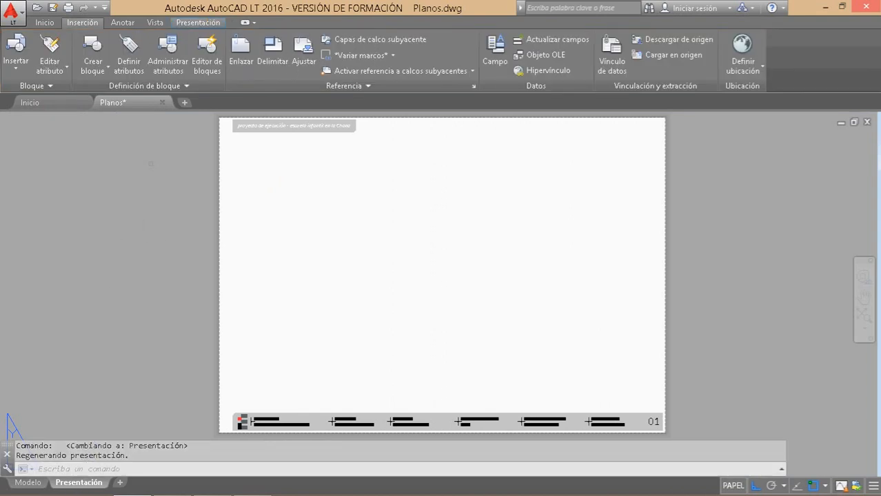
left_click(199, 23)
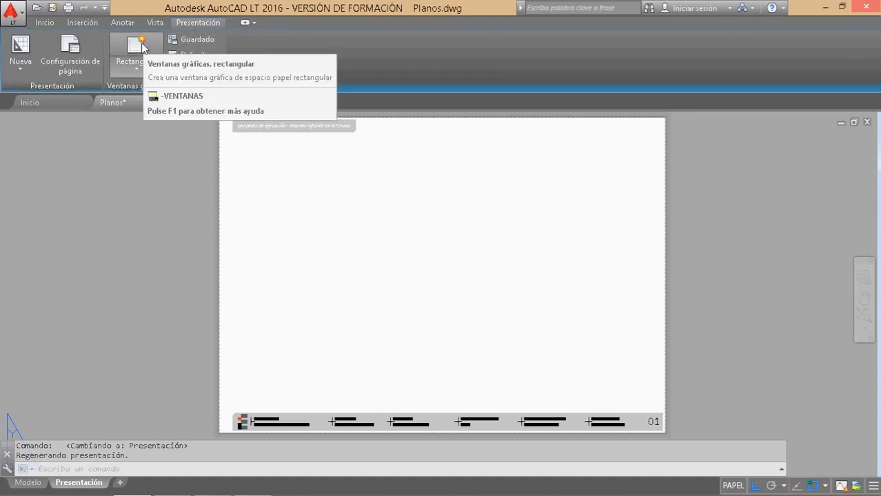
left_click(142, 44)
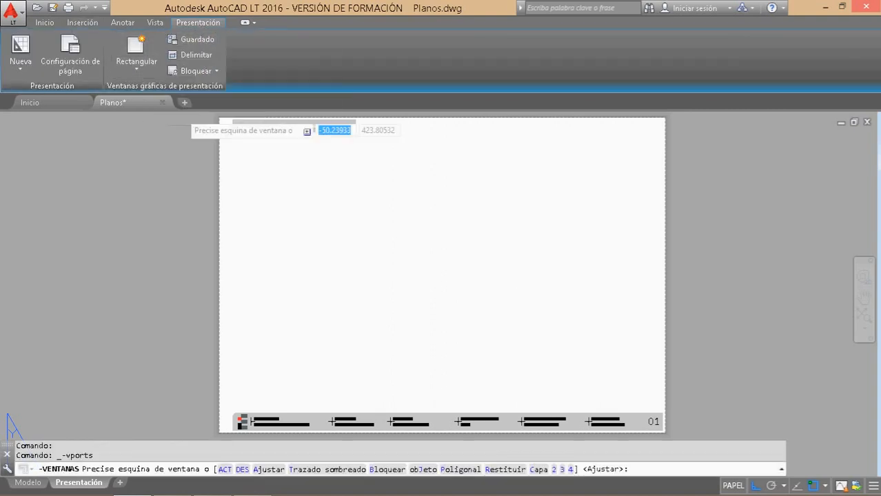
left_click(265, 170)
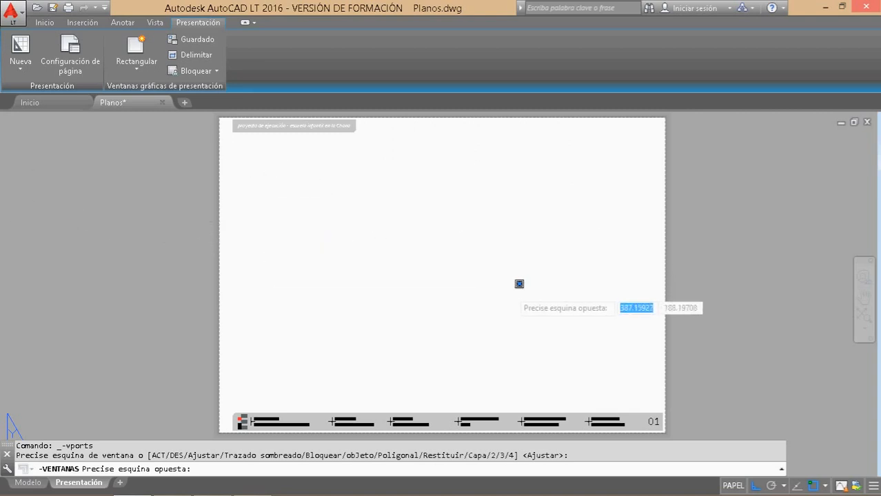
left_click(495, 288)
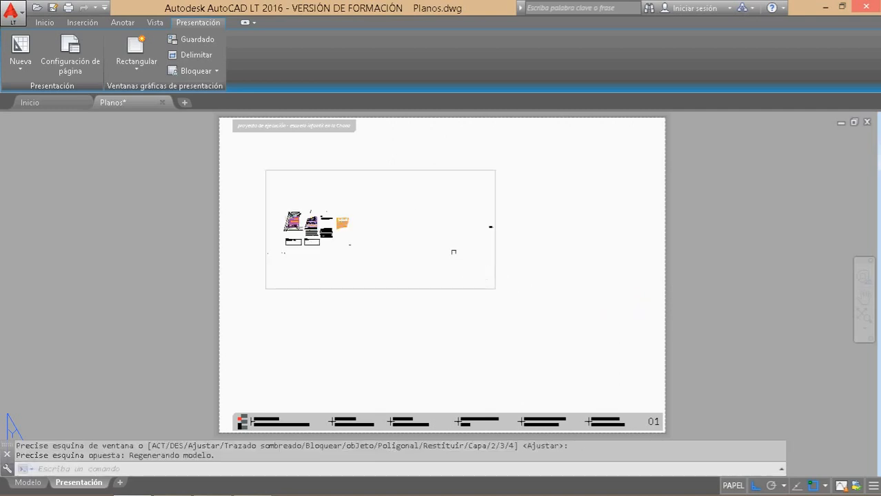
Turn Ortho off and stretch the viewport's upper-left corner to the upper-left corner of the sheet.
left_click(346, 161)
left_click(325, 177)
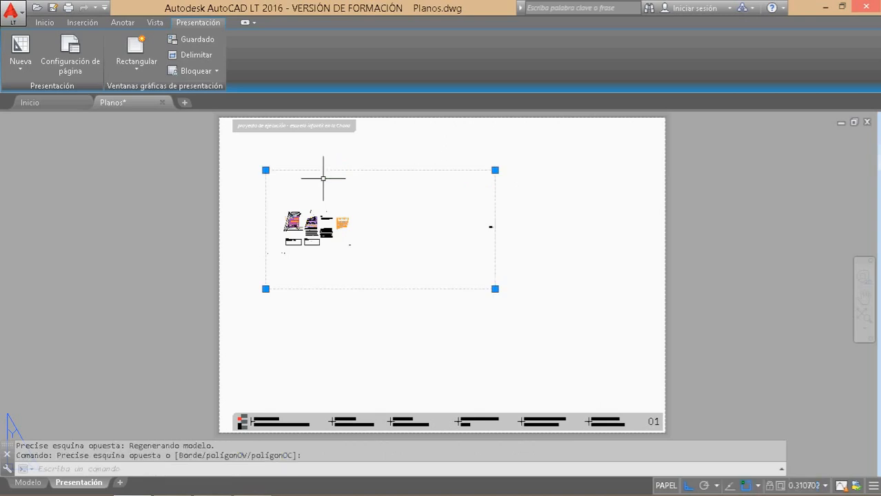
middle_click_drag(250, 158, 324, 212)
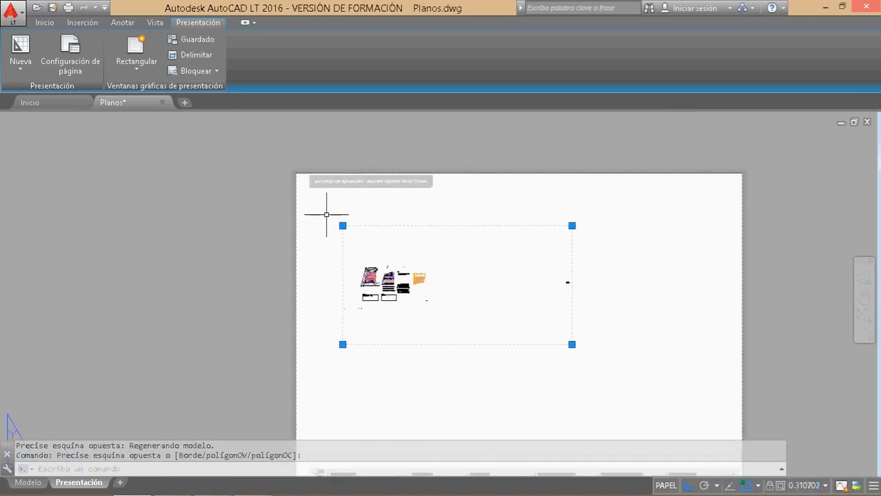
left_click(342, 225)
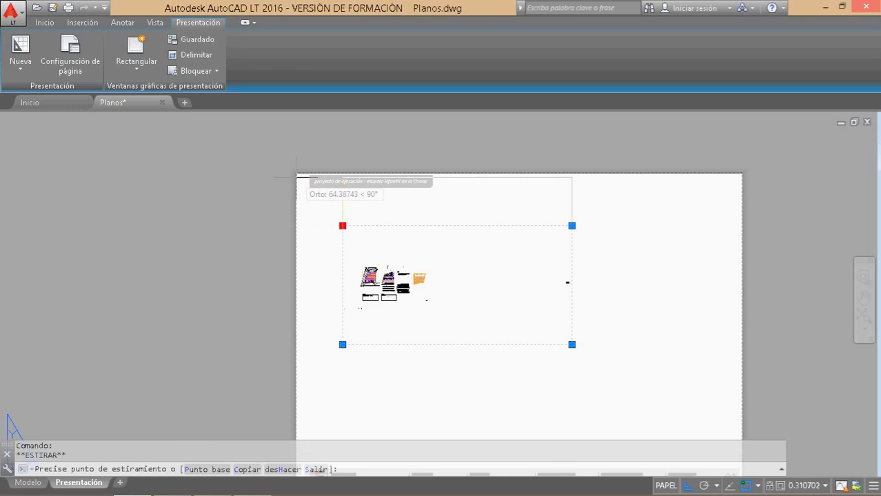
key("F8")
scroll(296, 178, "up", 10)
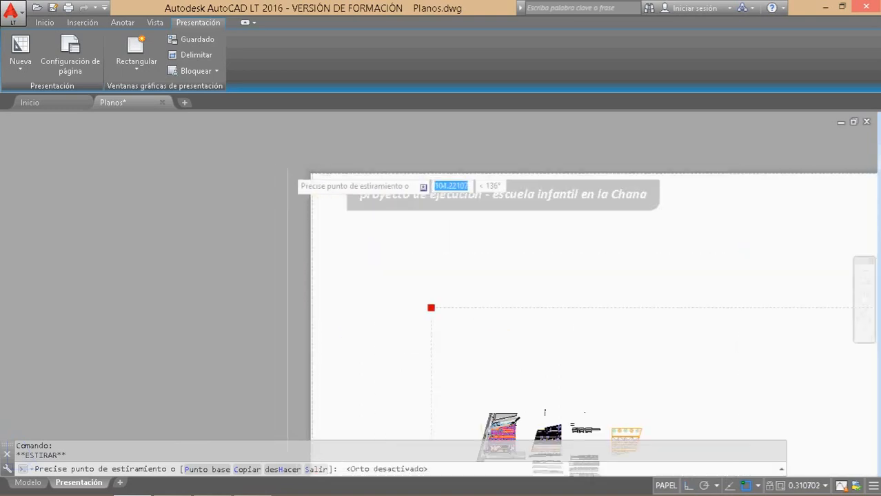
scroll(310, 173, "up", 4)
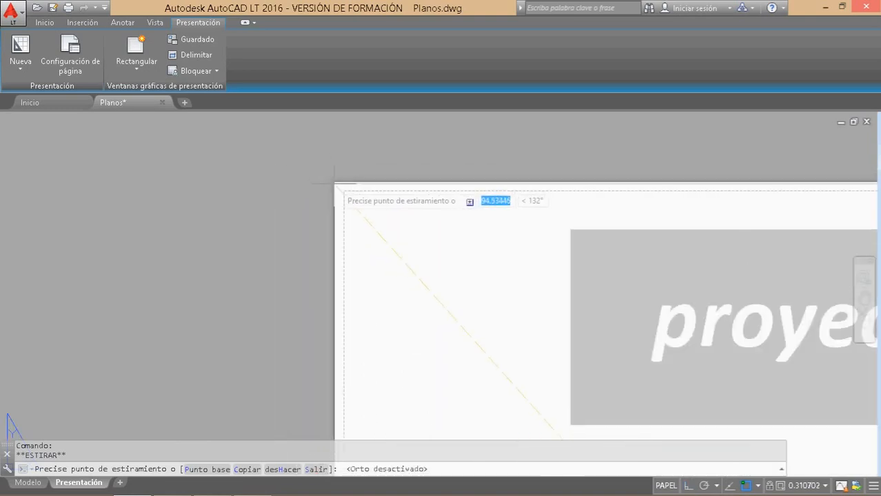
scroll(329, 178, "up", 6)
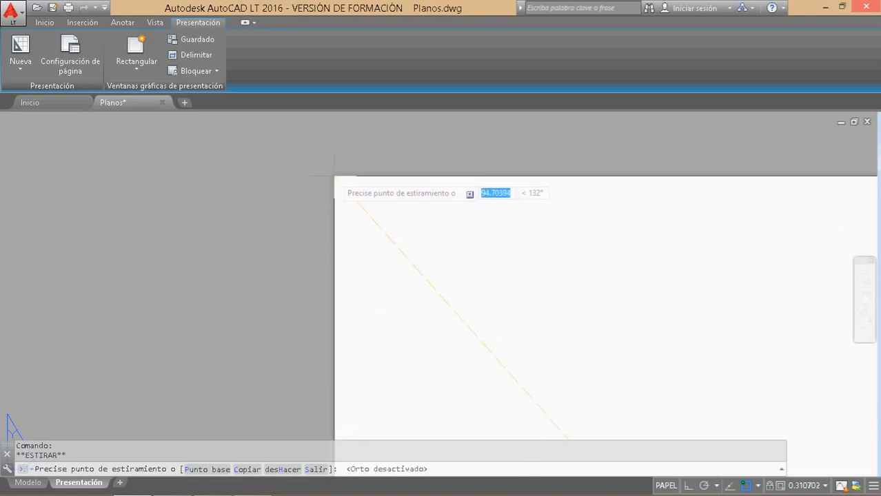
left_click(334, 177)
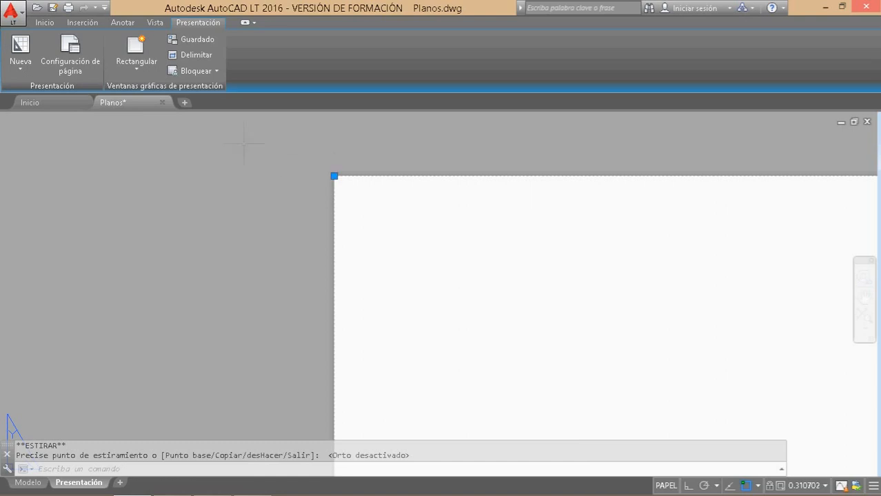
Stretch the viewport's lower-right corner to the lower-right corner of the sheet so it covers the full page.
scroll(248, 145, "down", 2)
scroll(245, 144, "down", 5)
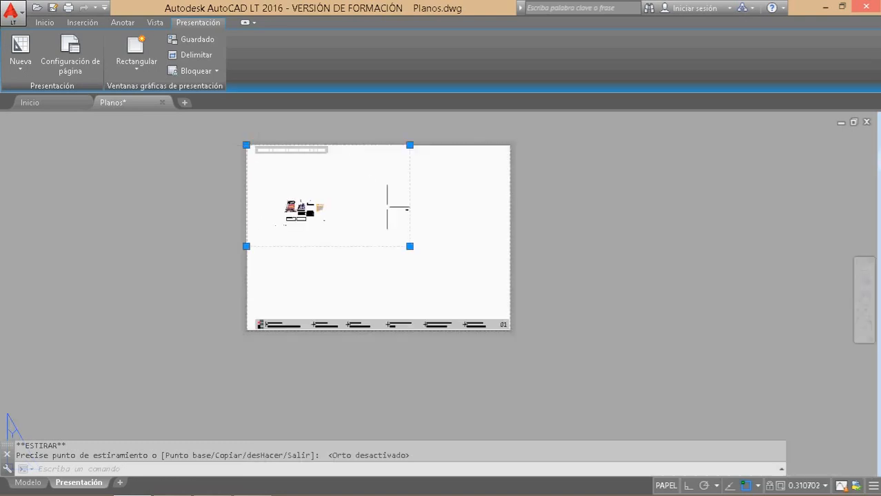
scroll(421, 234, "up", 4)
left_click(427, 294)
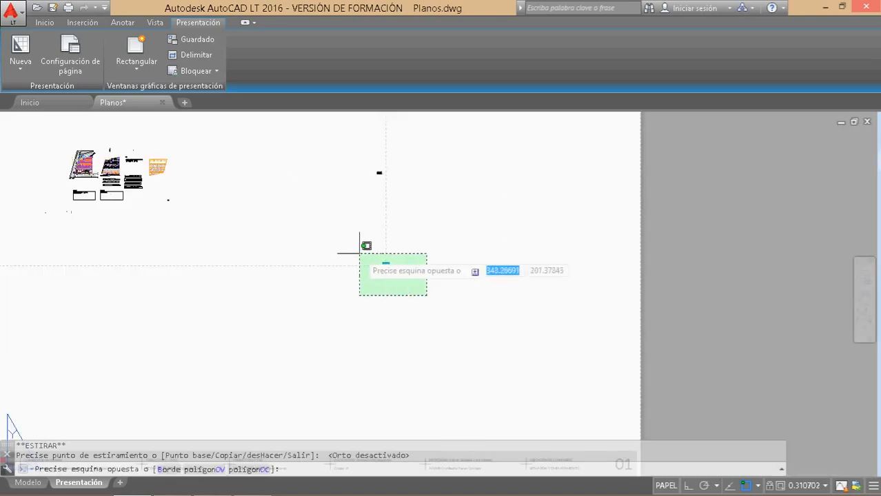
left_click(359, 252)
left_click(386, 265)
scroll(386, 265, "up", 8)
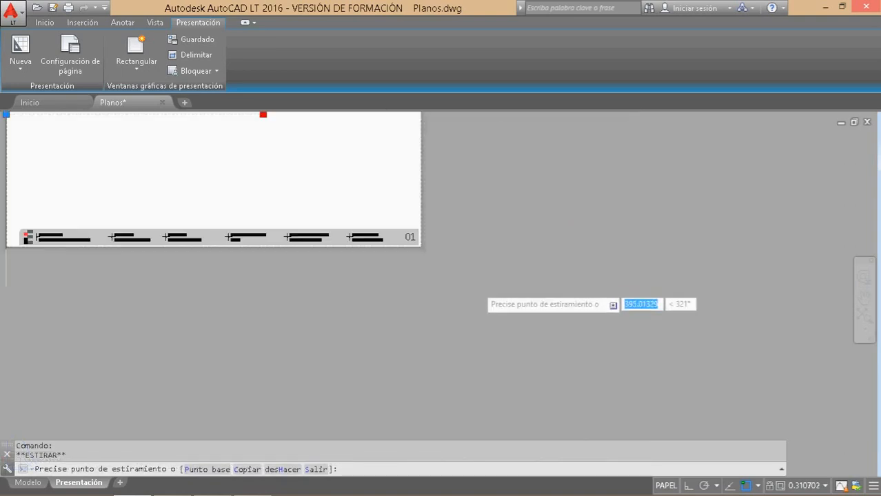
scroll(385, 225, "up", 6)
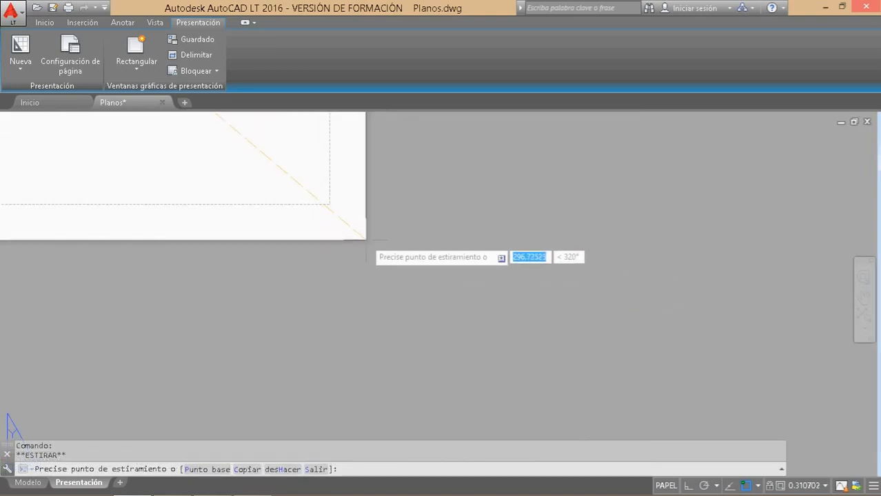
left_click(366, 240)
scroll(532, 277, "down", 6)
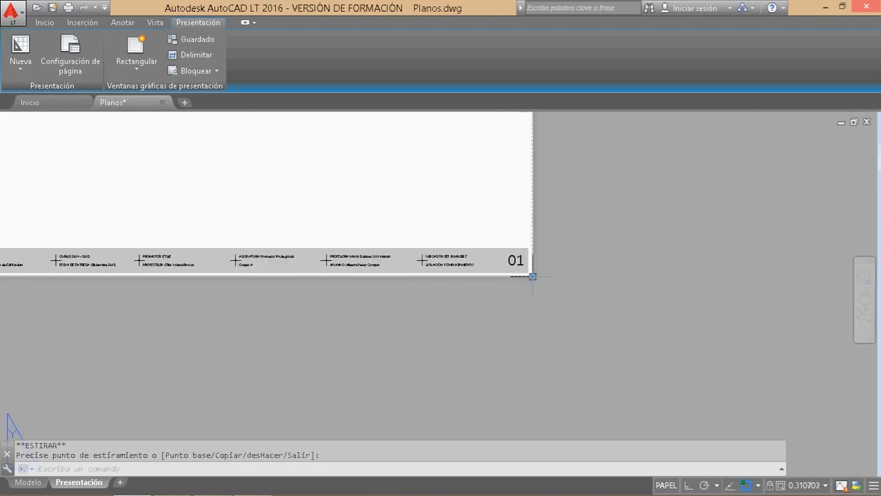
scroll(532, 276, "down", 5)
scroll(412, 228, "up", 2)
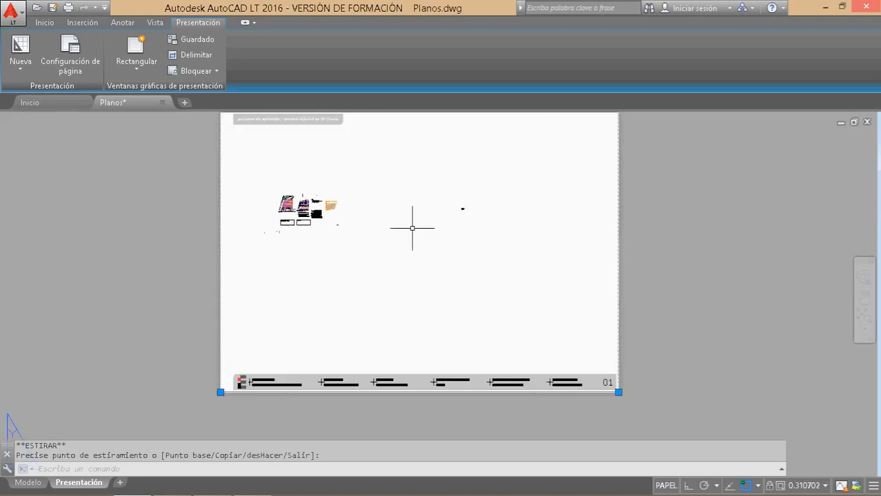
middle_click_drag(412, 228, 413, 256)
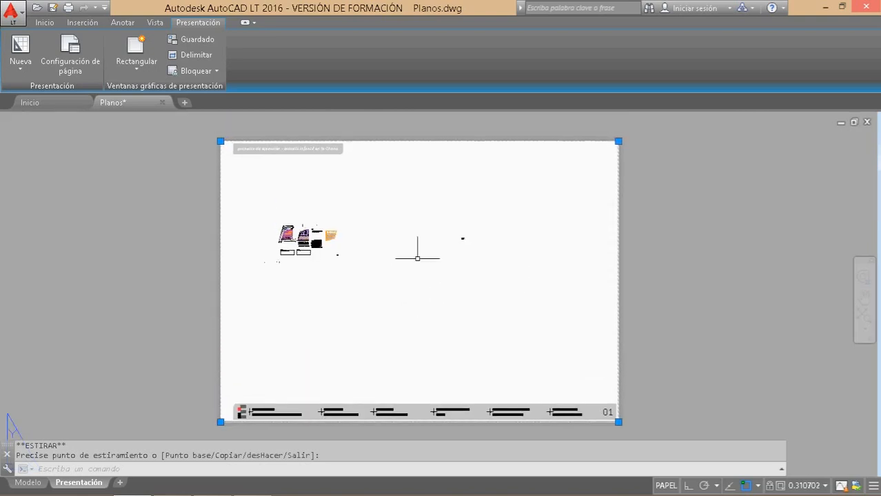
Activate the full-sheet viewport, window-zoom inside the faded landscape image so it fills the sheet, and return to paper space.
double_click(388, 226)
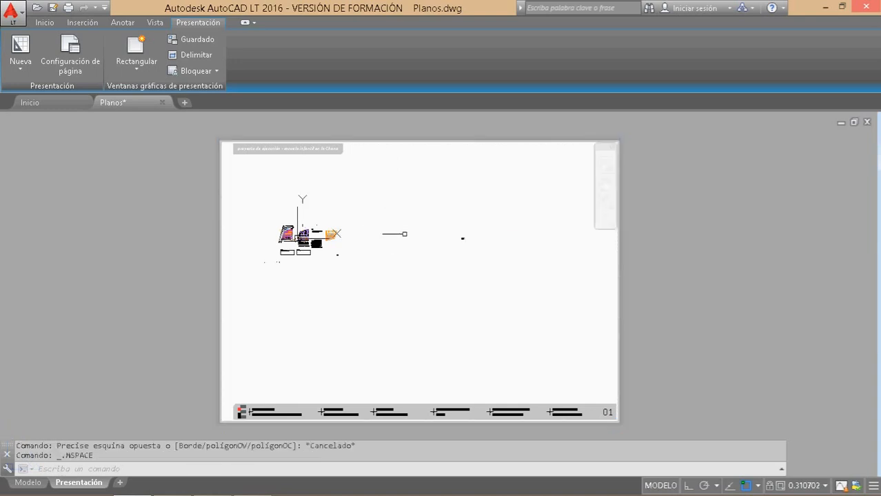
scroll(484, 235, "up", 4)
scroll(445, 241, "up", 10)
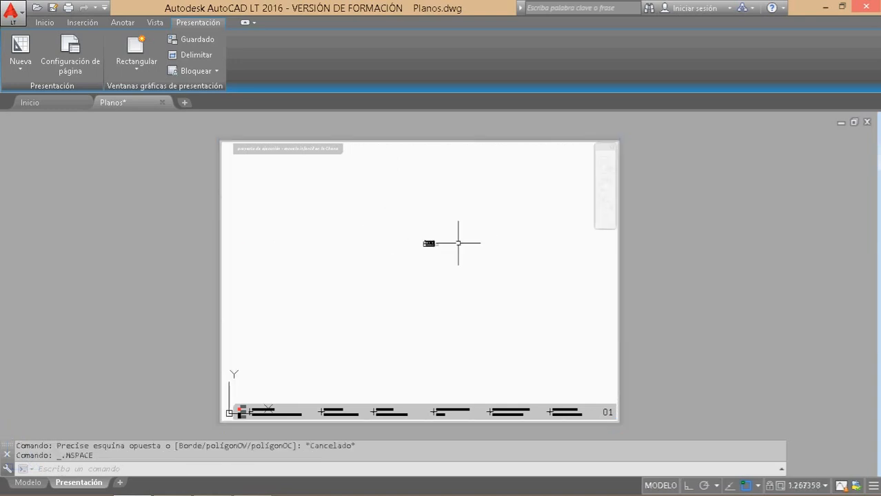
scroll(434, 239, "up", 6)
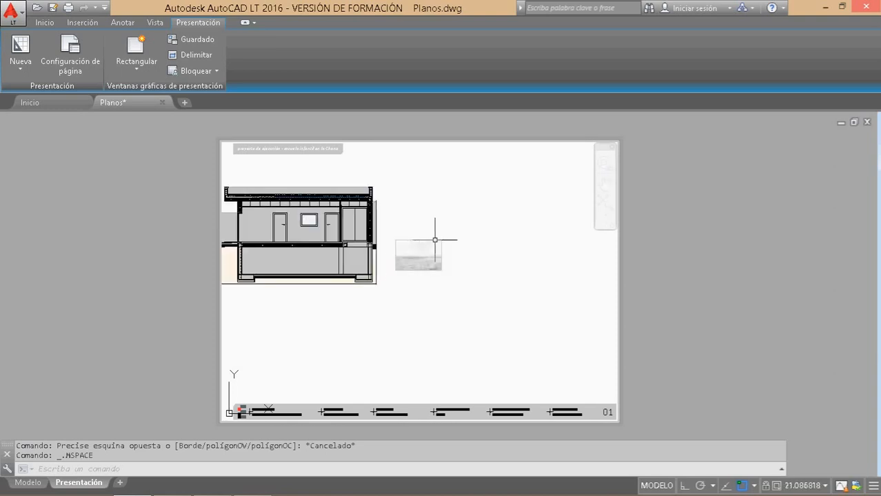
scroll(413, 246, "up", 2)
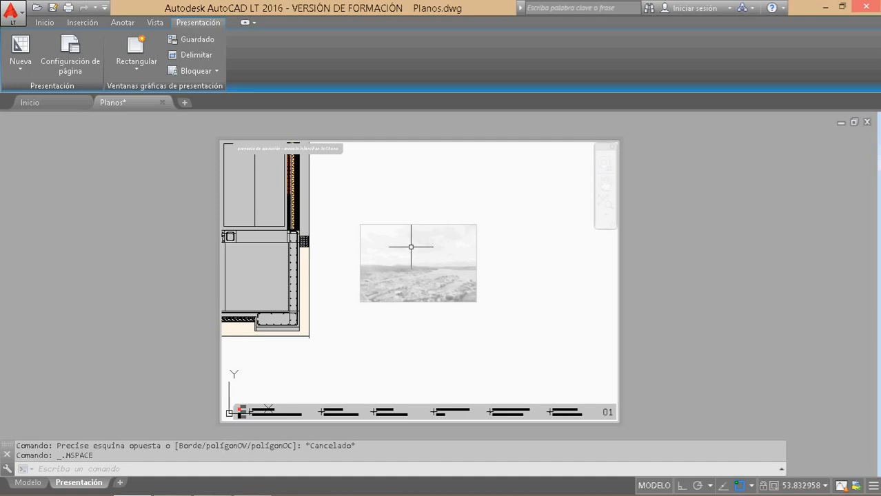
type("Z")
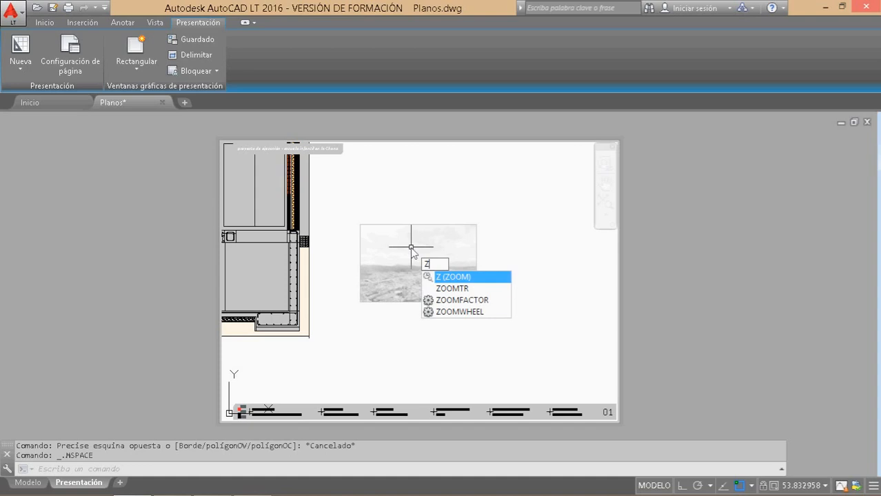
key("Return")
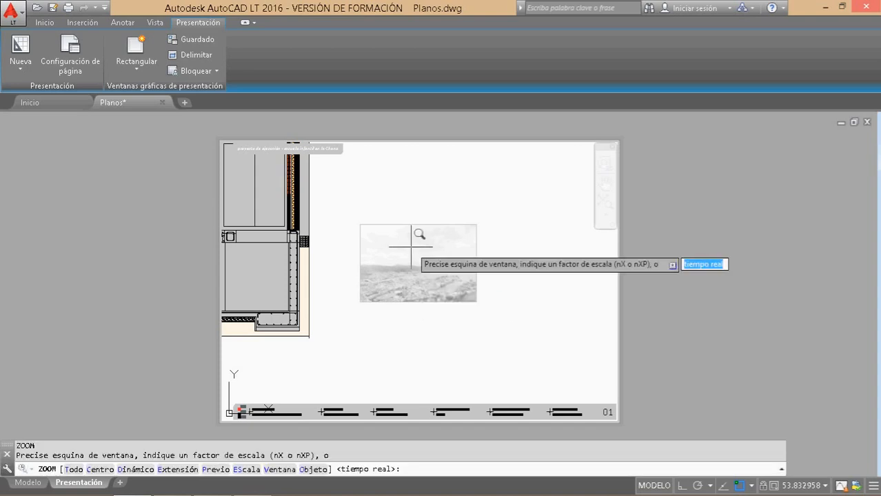
left_click(372, 231)
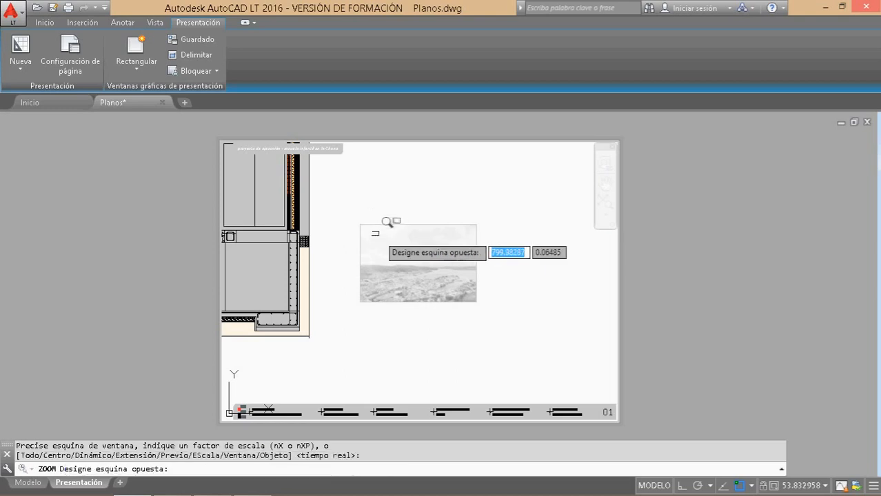
left_click(467, 289)
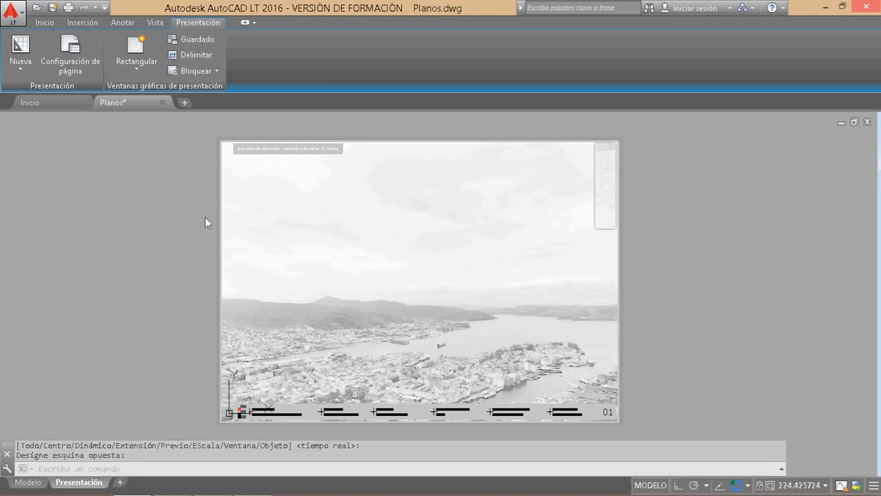
double_click(168, 213)
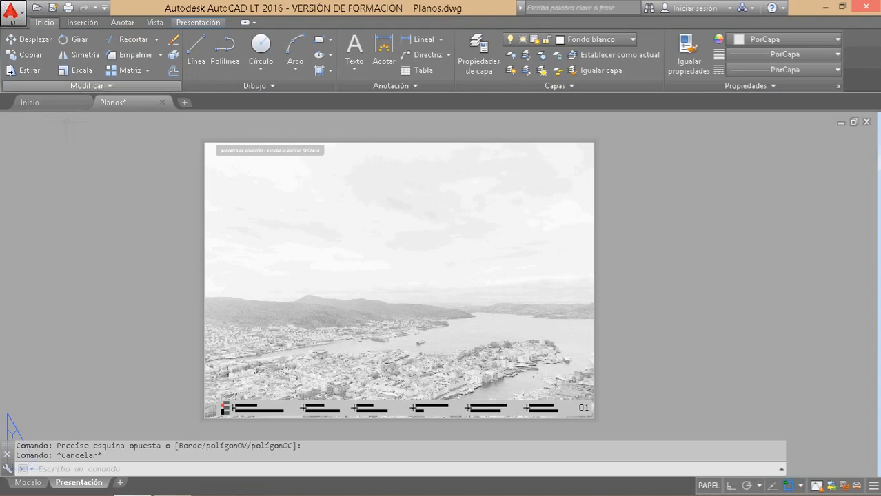
left_click(612, 258)
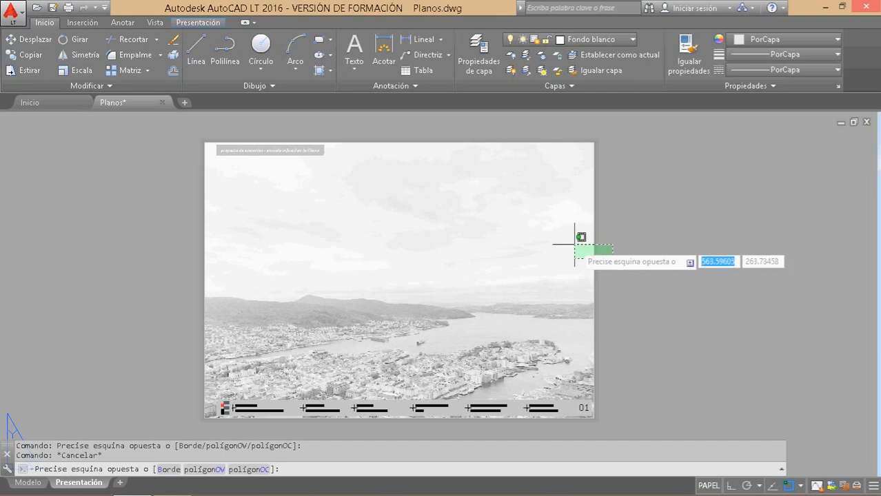
left_click(574, 244)
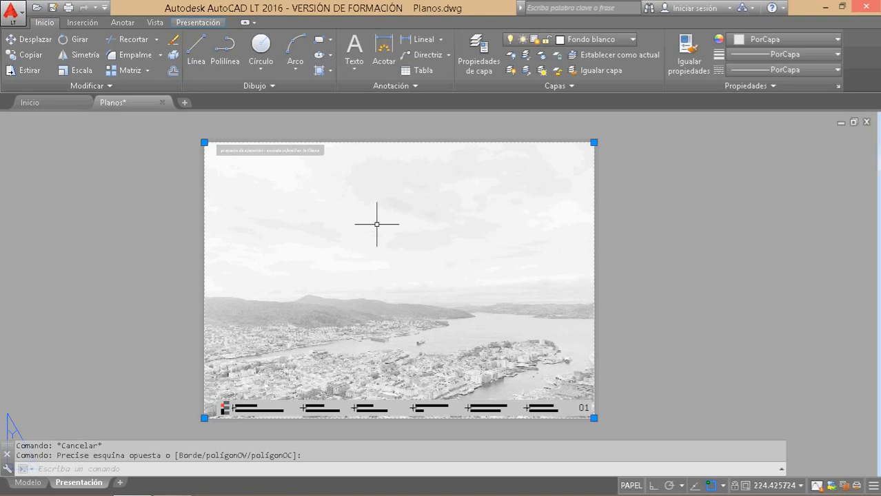
key("Escape")
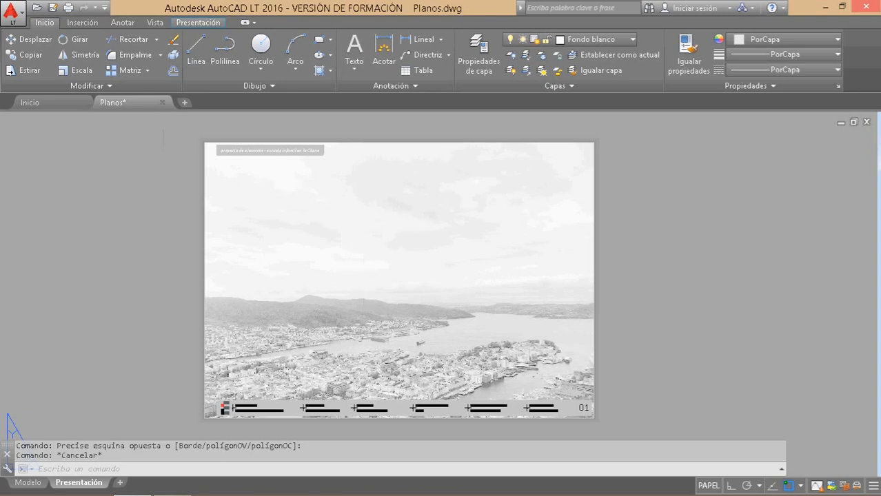
Create a second rectangular viewport over the landscape background, covering the upper-central part of the sheet.
left_click(197, 23)
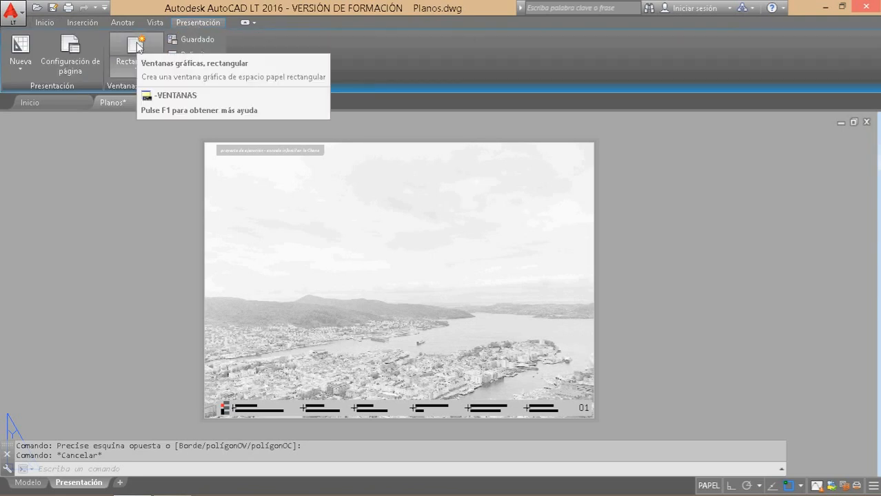
left_click(139, 48)
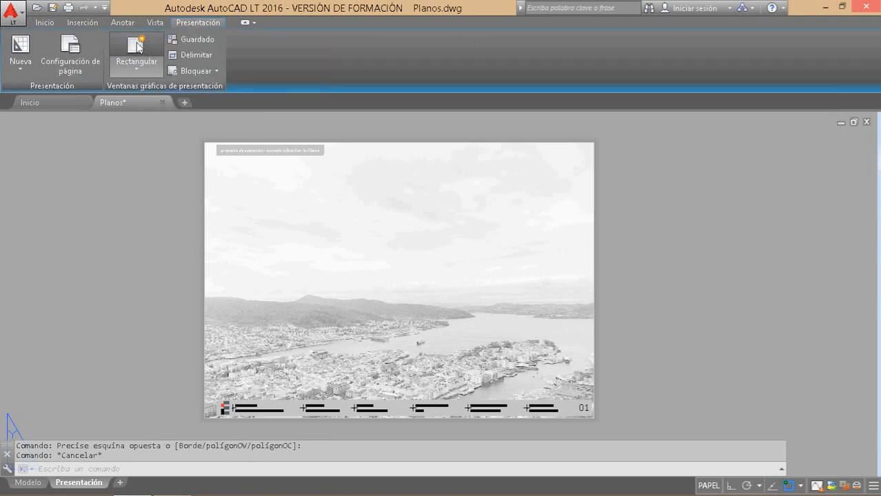
left_click(252, 200)
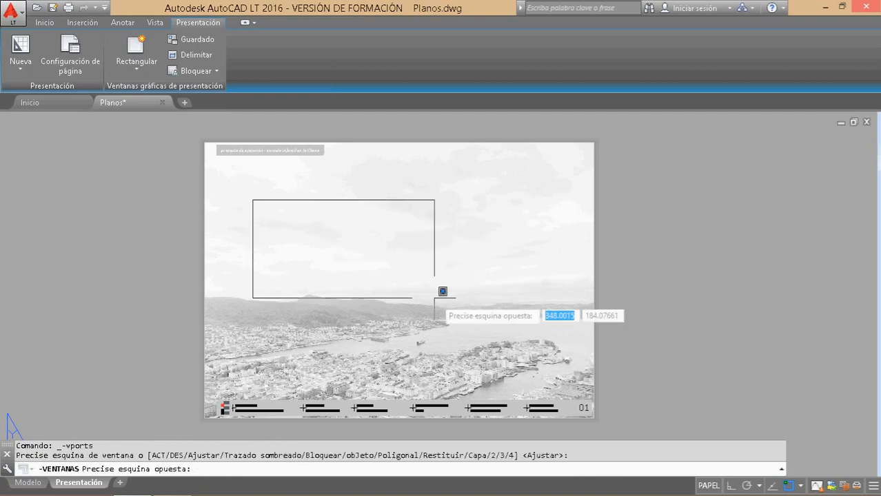
left_click(479, 339)
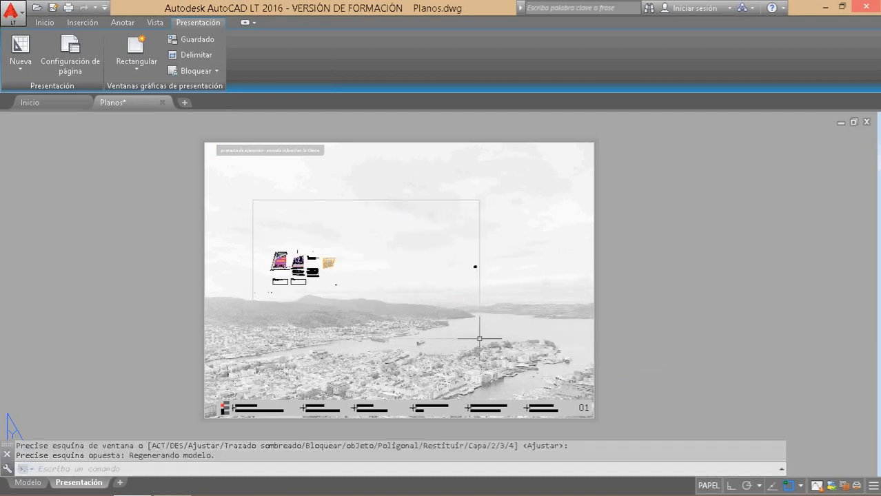
Activate the new viewport, frame the building section in it, and return to paper space.
double_click(322, 248)
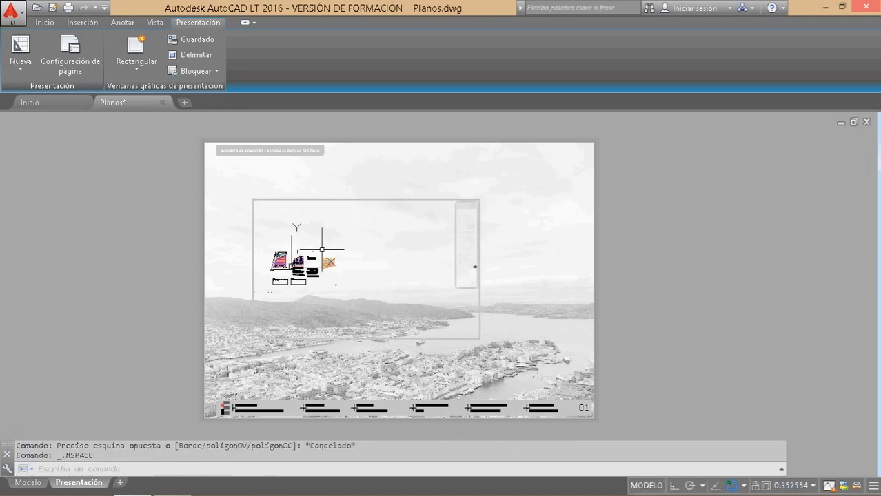
scroll(321, 250, "down", 4)
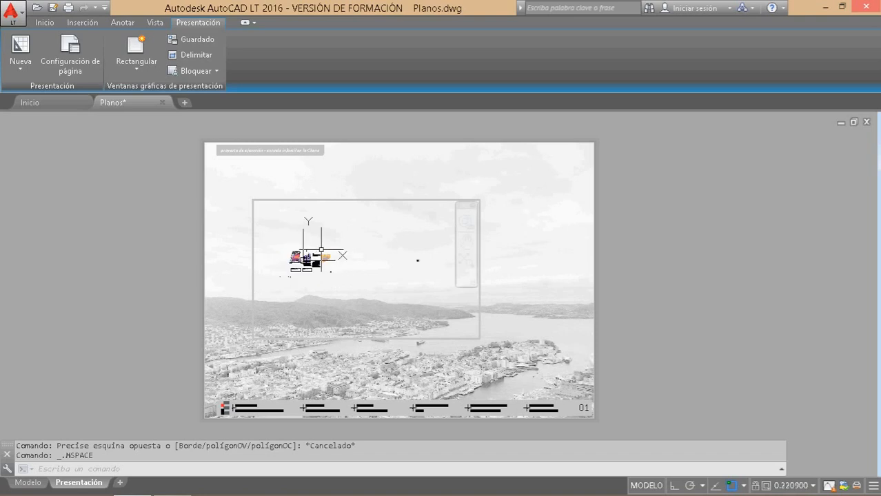
scroll(391, 259, "up", 2)
scroll(379, 254, "up", 2)
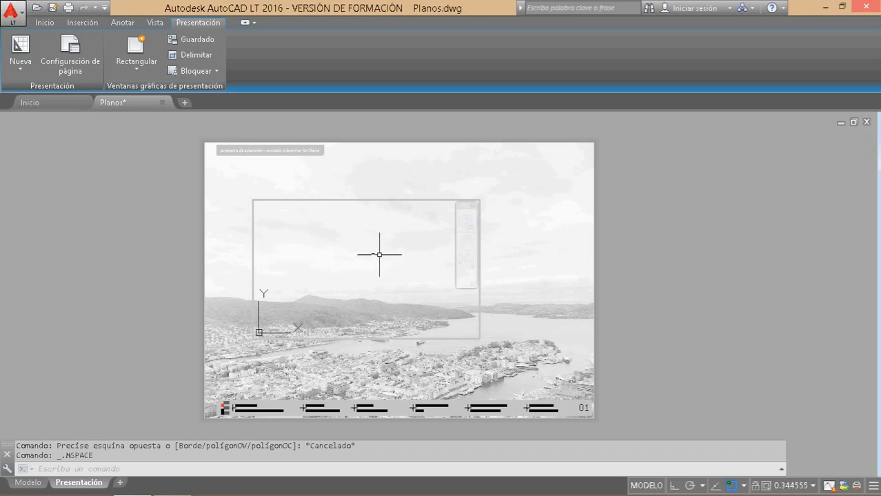
scroll(379, 255, "up", 10)
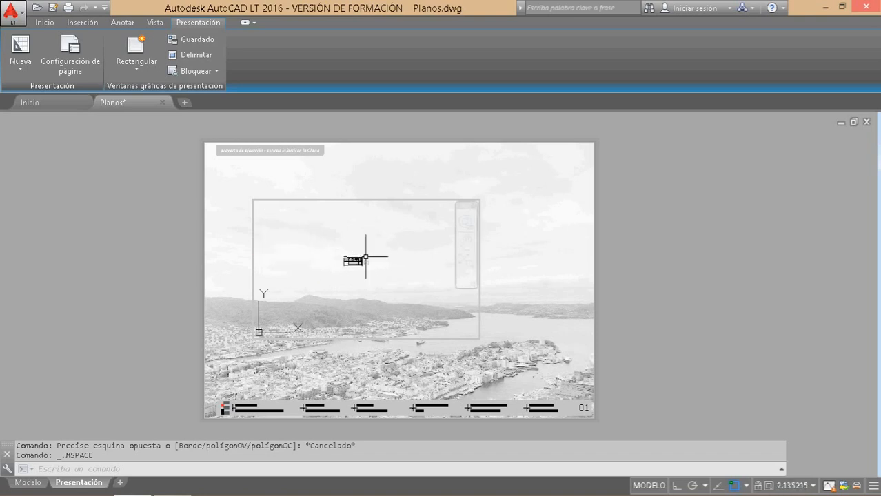
scroll(350, 259, "up", 2)
scroll(350, 258, "up", 1)
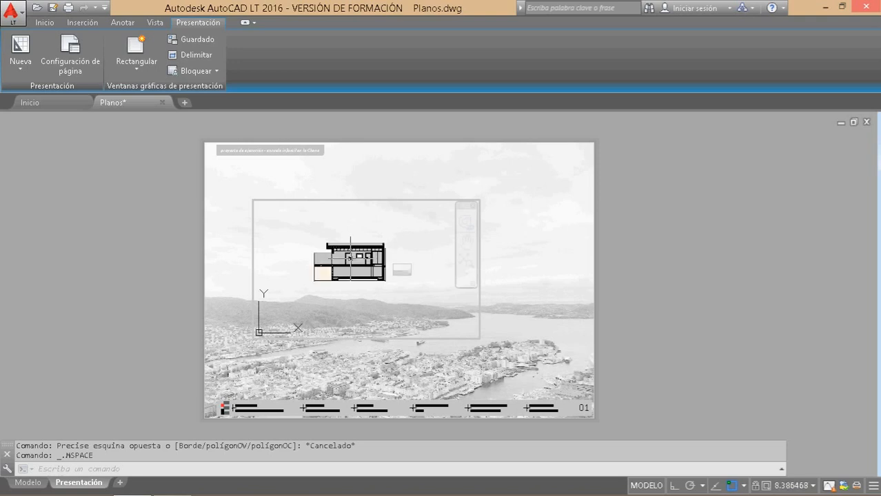
double_click(177, 253)
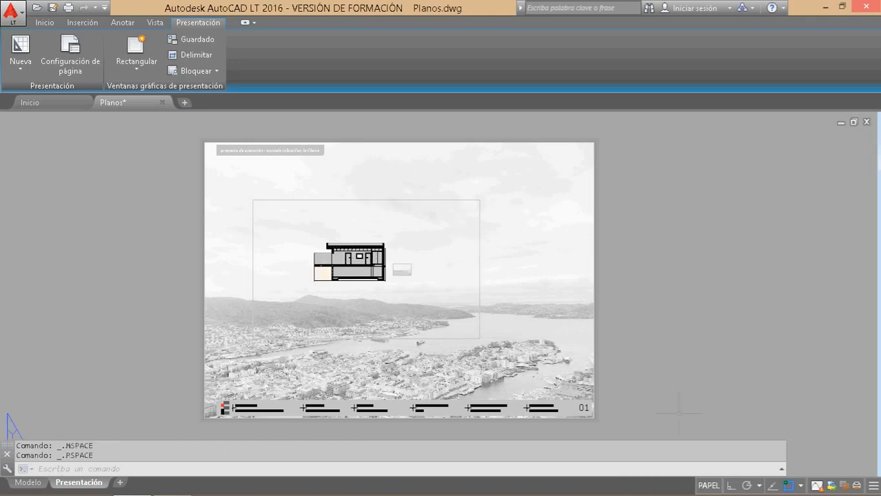
Set the scale of the building section's viewport to 1/50.
left_click(505, 347)
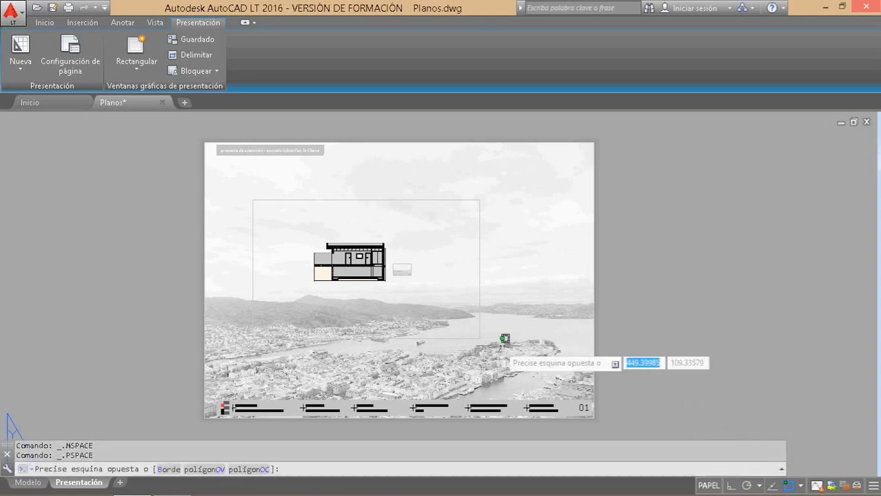
left_click(461, 315)
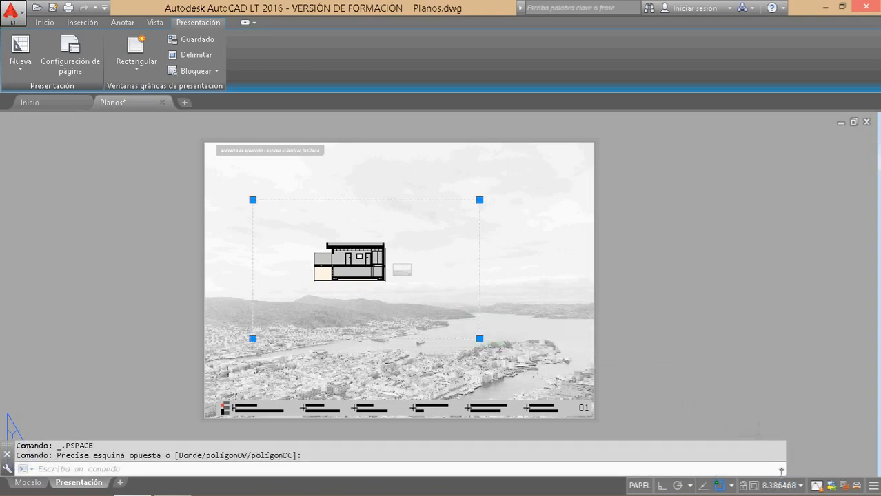
left_click(783, 486)
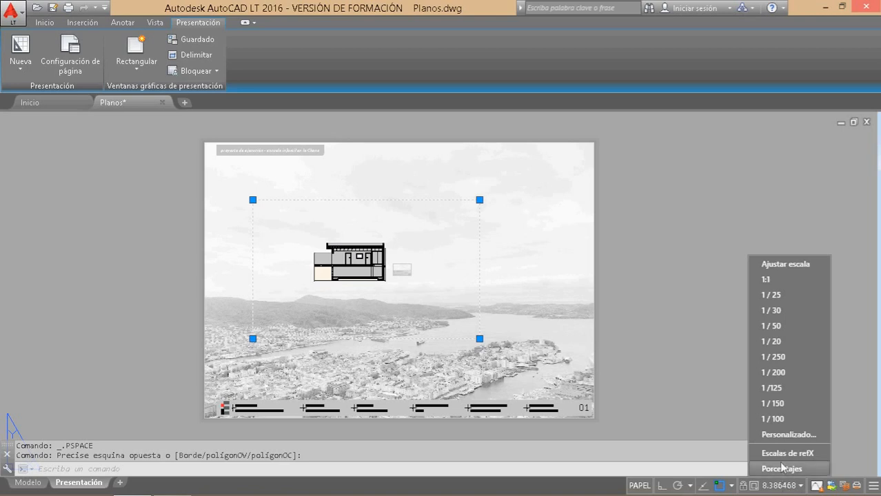
left_click(777, 325)
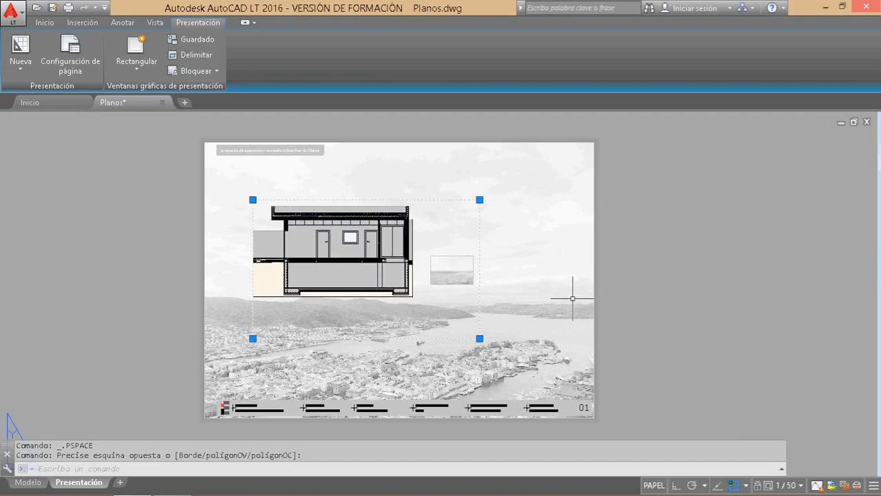
Stretch the building section's viewport, fitting its lower-right corner close to the drawing and extending its left edge past the terrain on that side.
left_click(479, 338)
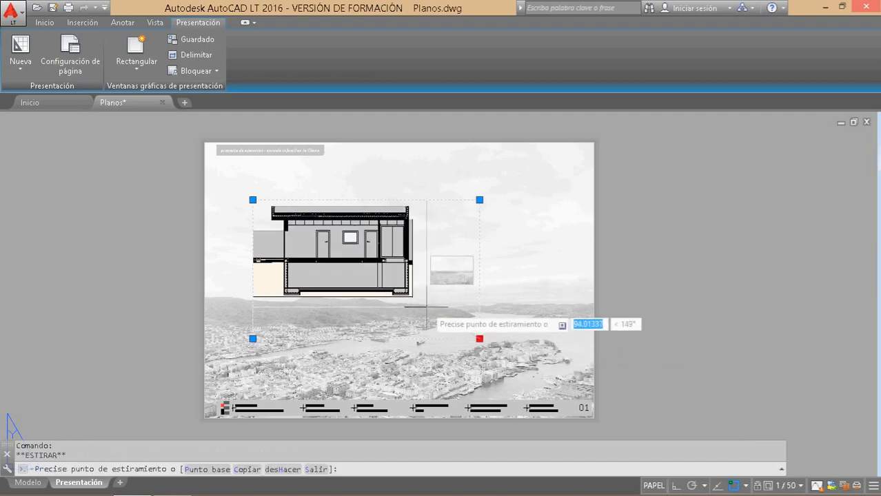
scroll(415, 304, "up", 3)
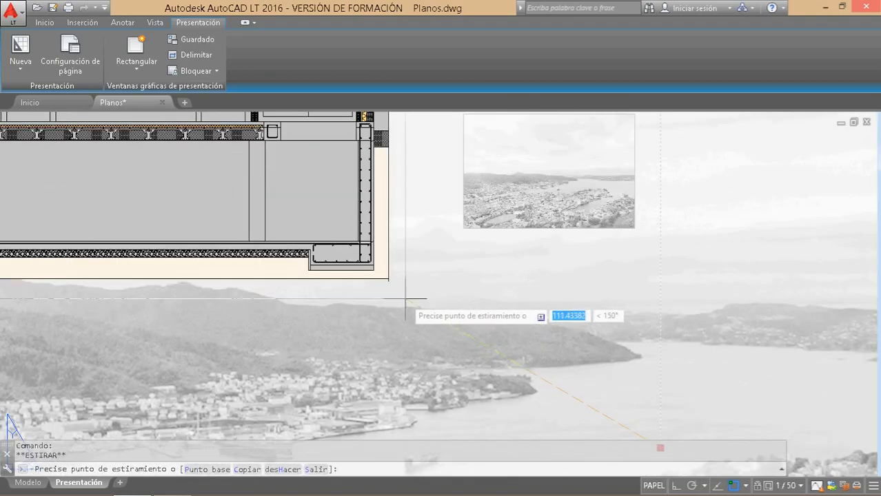
scroll(405, 300, "down", 6)
scroll(317, 216, "up", 2)
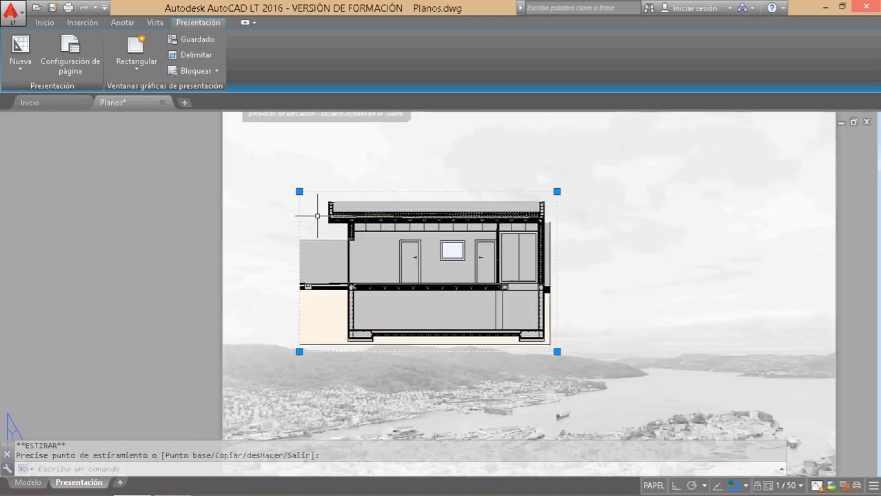
left_click(299, 191)
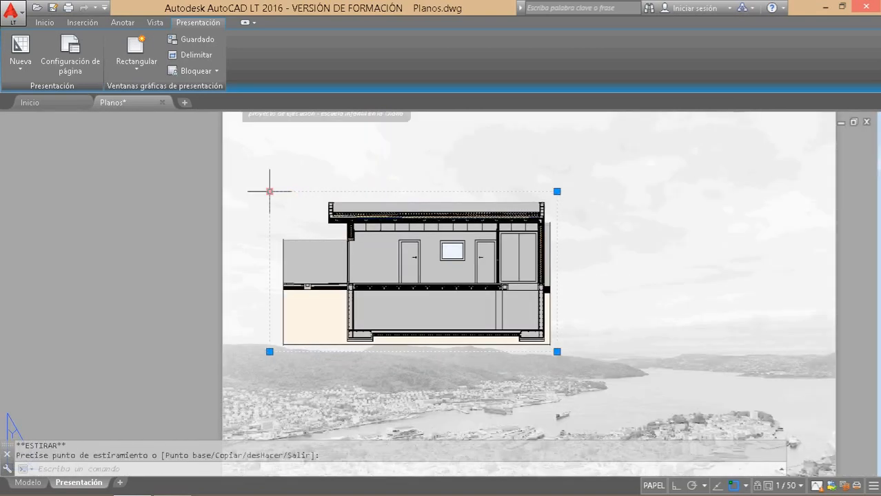
left_click(277, 191)
Move the building section's viewport slightly up and to the left on the sheet.
type("D")
key("Return")
scroll(338, 219, "down", 4)
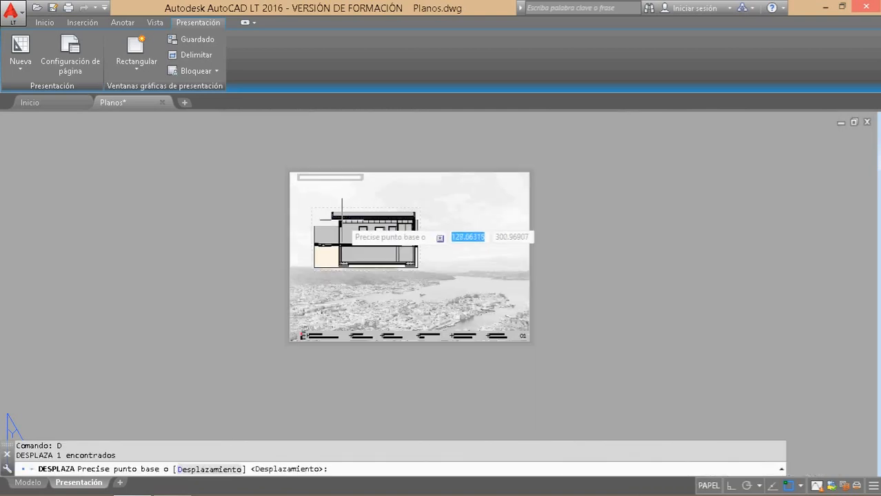
scroll(342, 219, "up", 2)
left_click(396, 308)
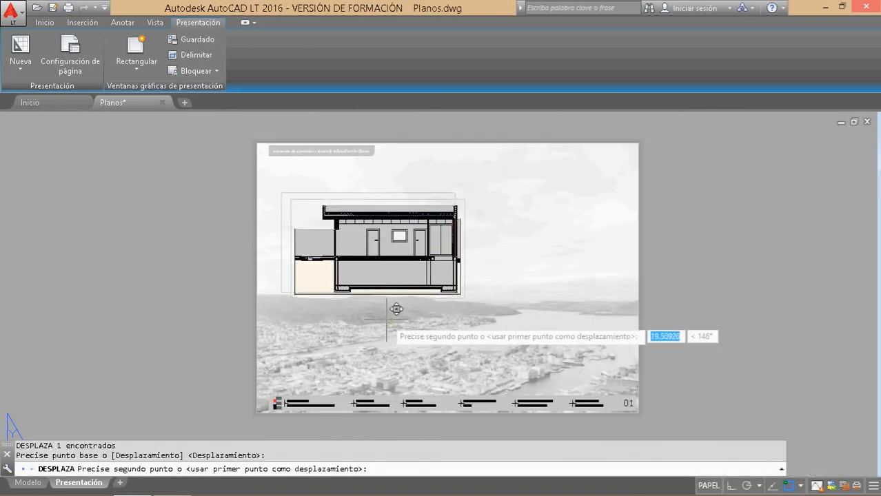
left_click(386, 319)
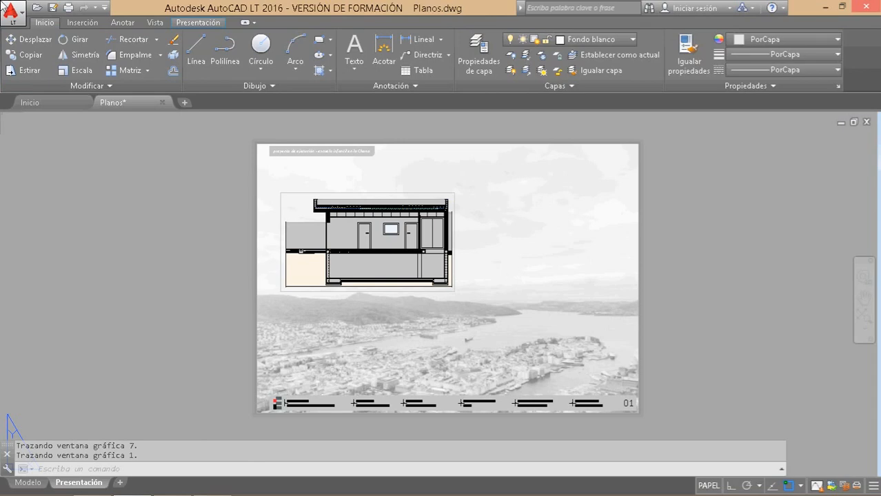
Plot the layout to PDF over the existing Prueba file on the Escritorio, and view the full page in PDF Architect.
left_click(68, 8)
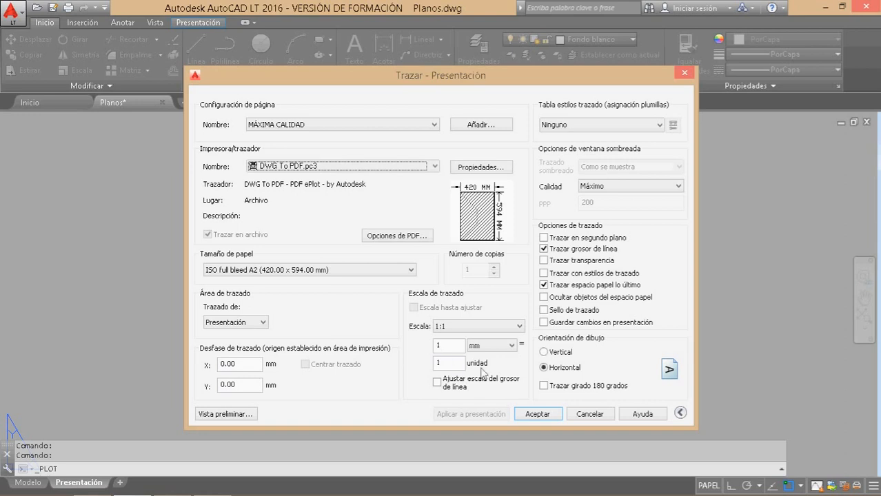
left_click(534, 412)
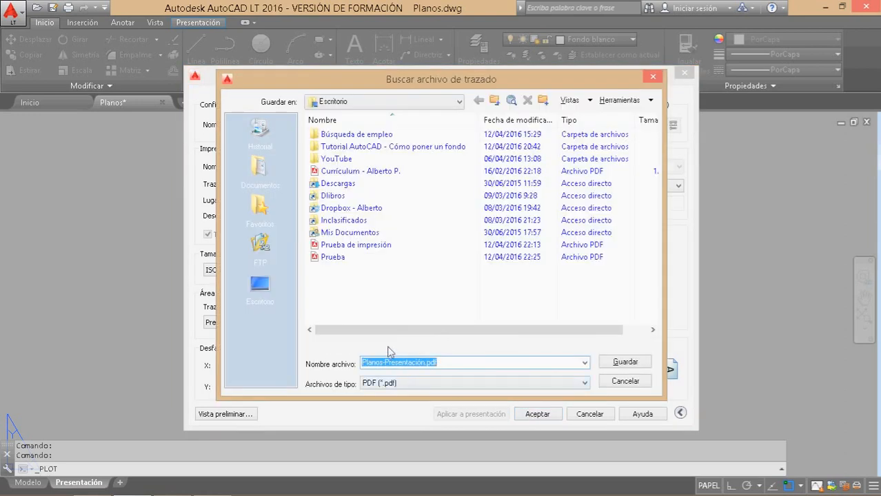
left_click(339, 259)
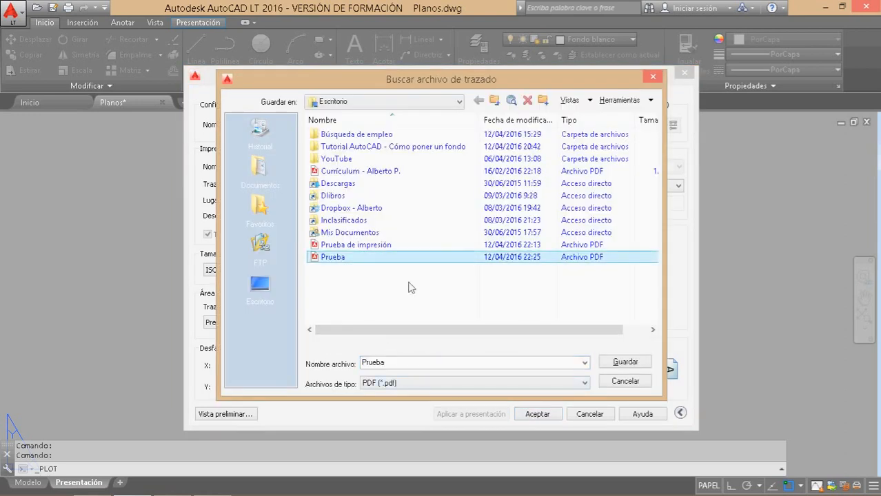
left_click(611, 367)
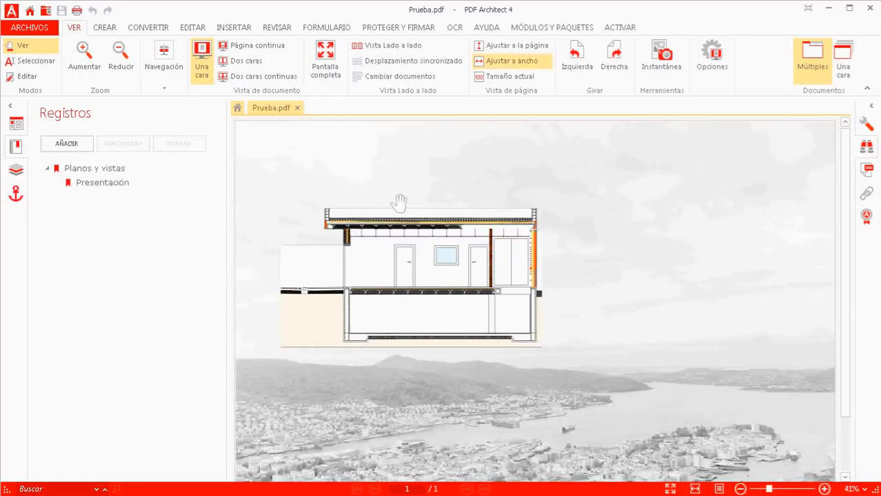
scroll(399, 204, "down", 1, "ctrl")
scroll(400, 203, "down", 1, "ctrl")
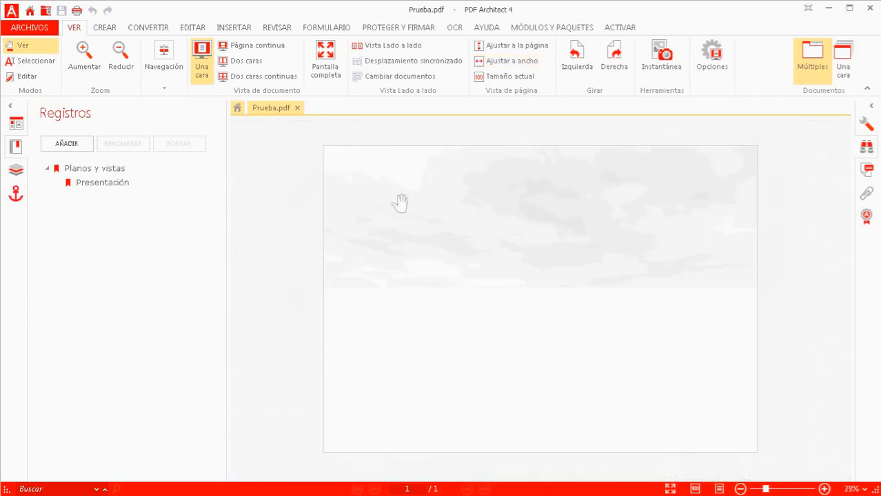